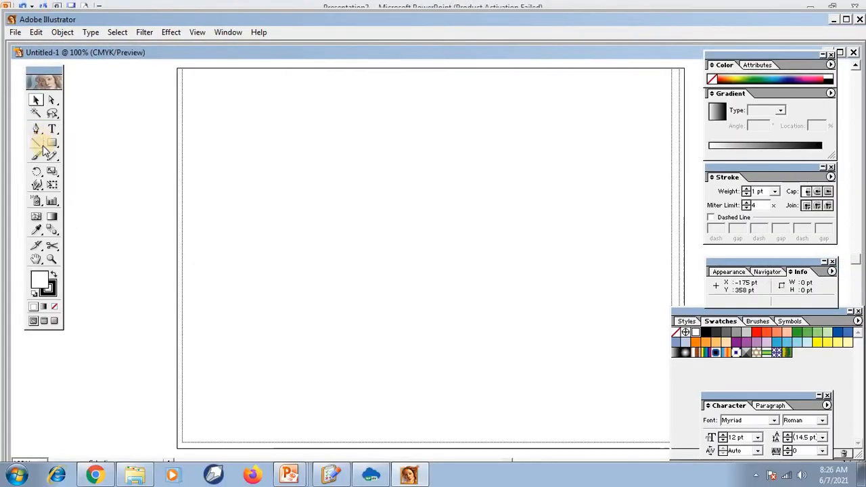
- Examine the Pen tool's variants: Add Anchor Point, Delete Anchor Point and Convert Anchor Point
click(77, 128)
drag(42, 136, 47, 138)
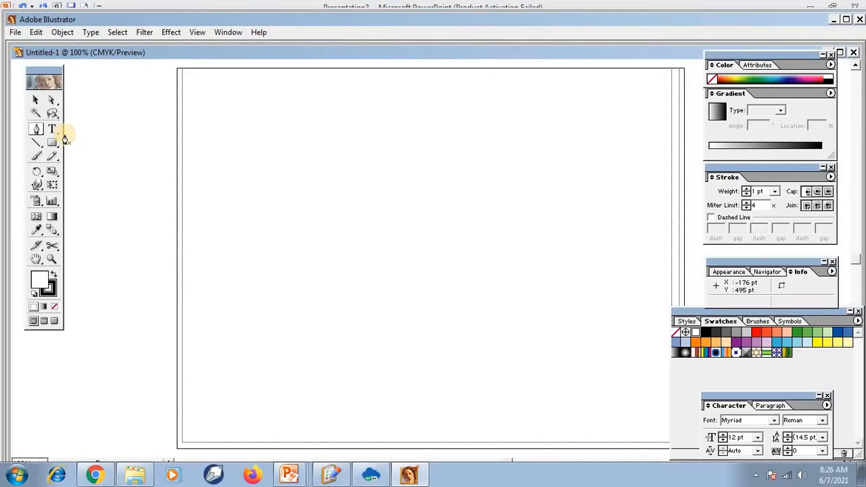
click(77, 127)
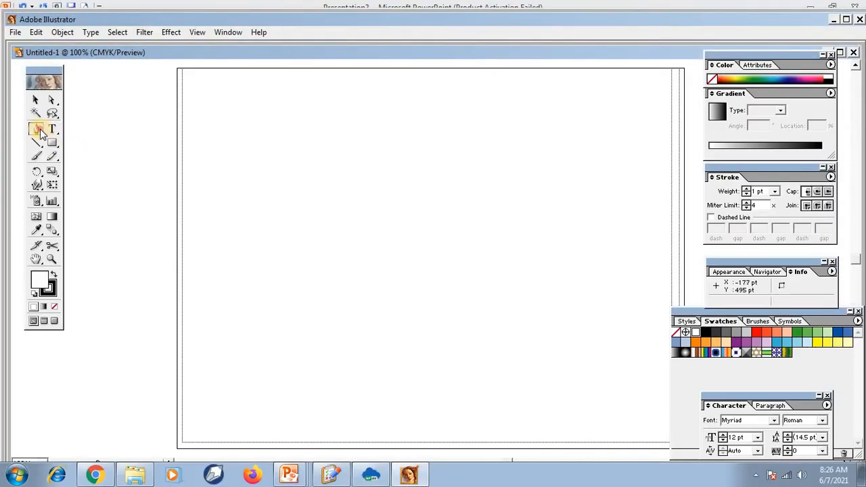
drag(39, 133, 69, 133)
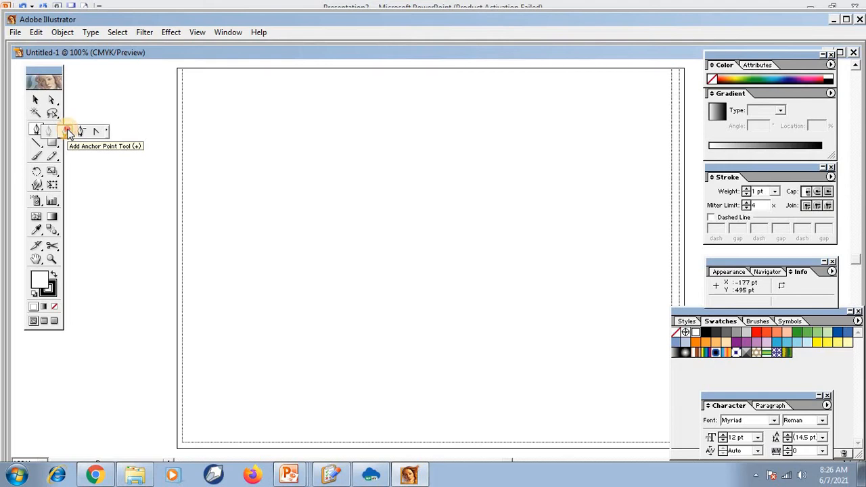
drag(67, 133, 67, 133)
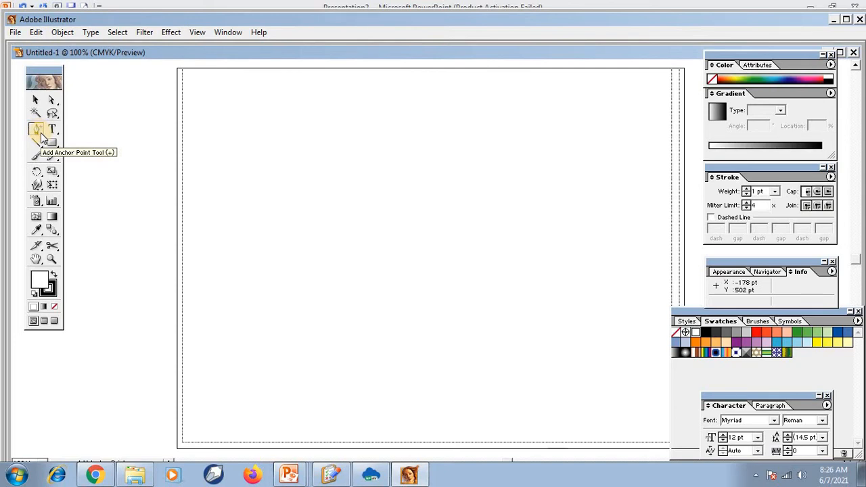
drag(41, 138, 84, 134)
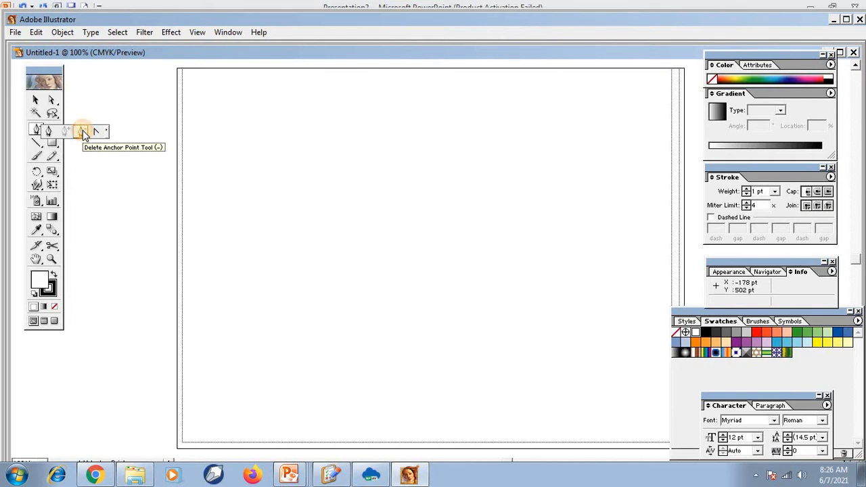
drag(84, 133, 98, 152)
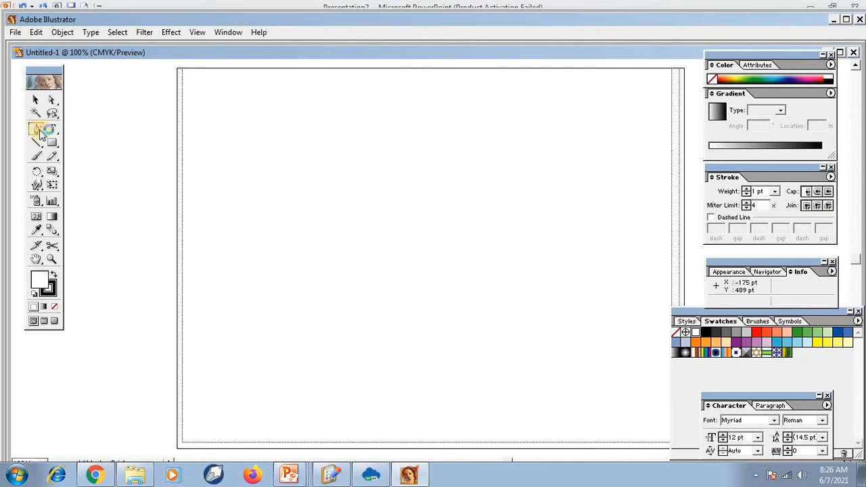
drag(41, 133, 56, 135)
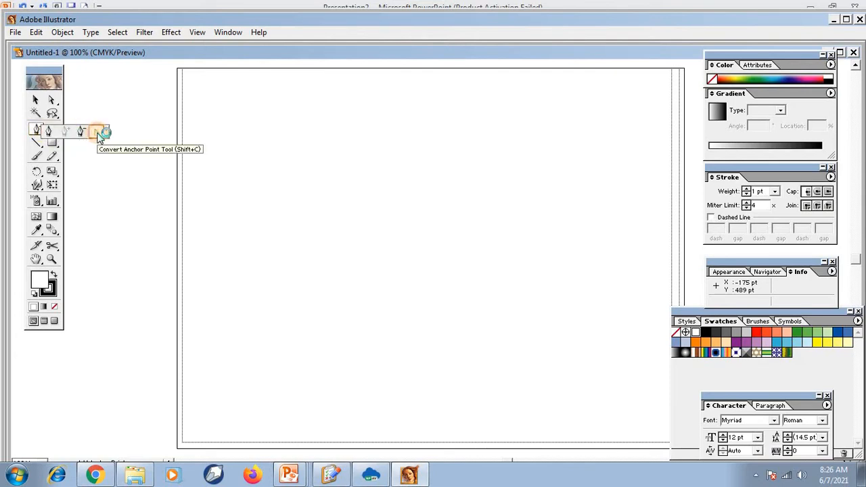
drag(99, 133, 97, 135)
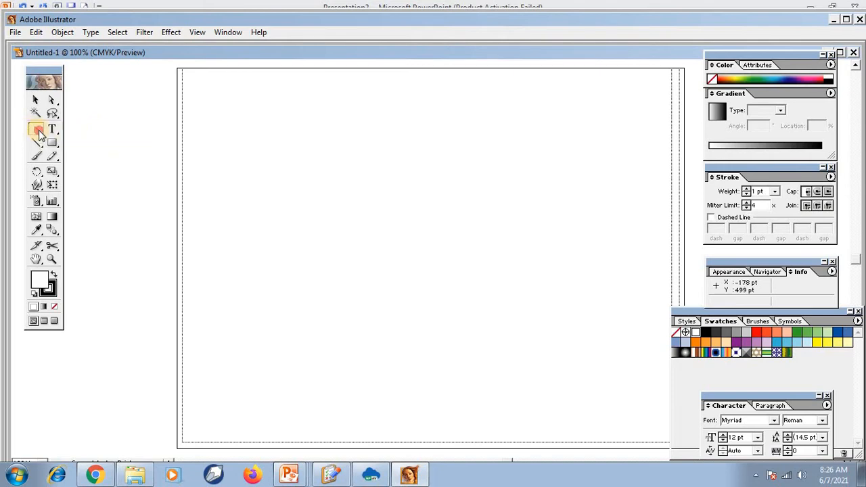
- Draw a closed four-sided shape with straight Pen tool segments in the page's upper half, wider along its upper edge than its lower edge
drag(38, 130, 70, 131)
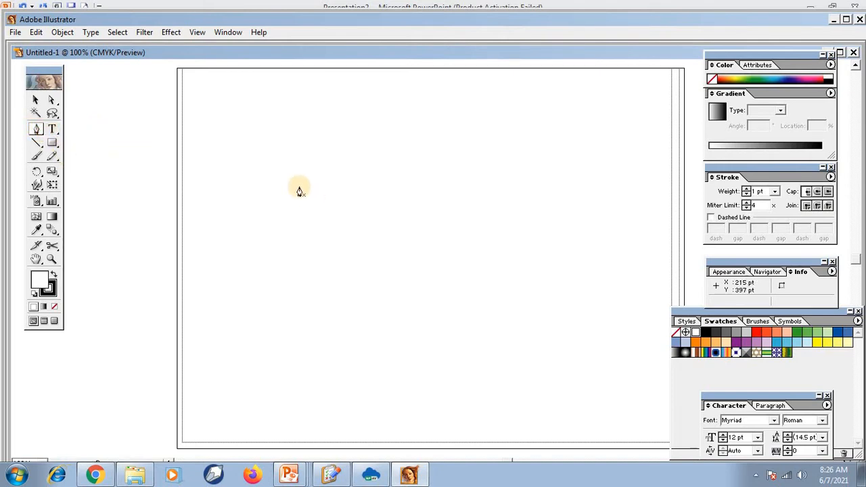
click(200, 126)
click(460, 130)
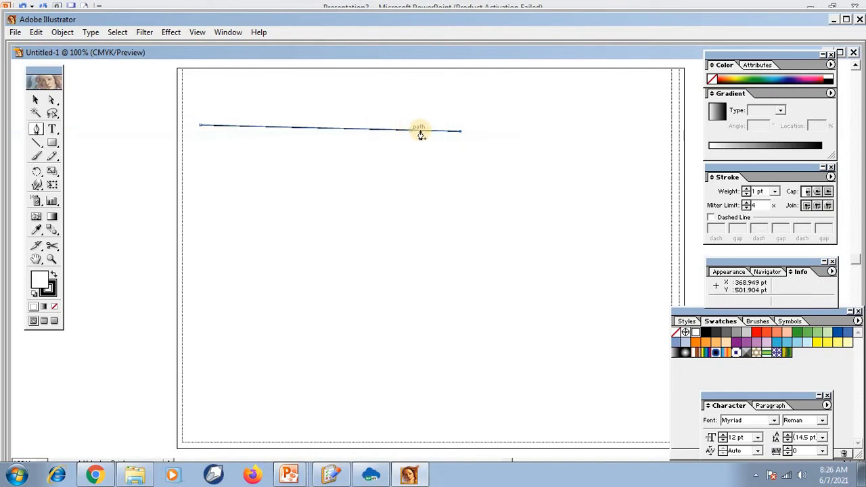
click(427, 214)
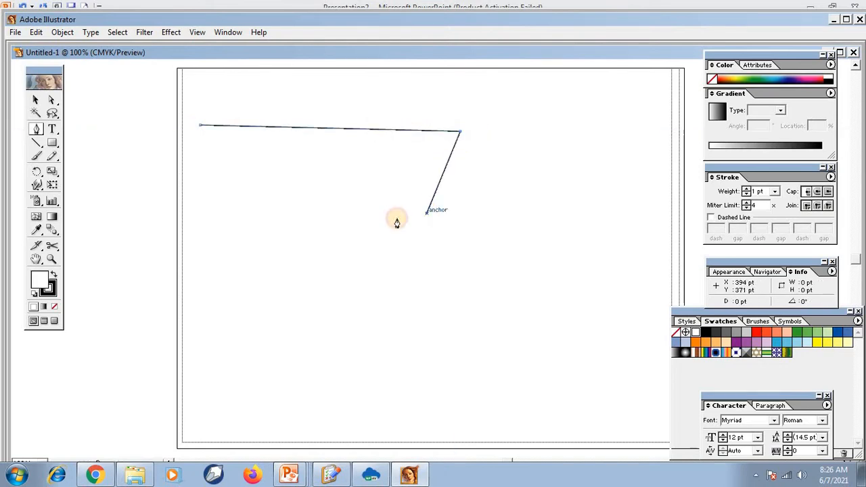
click(258, 219)
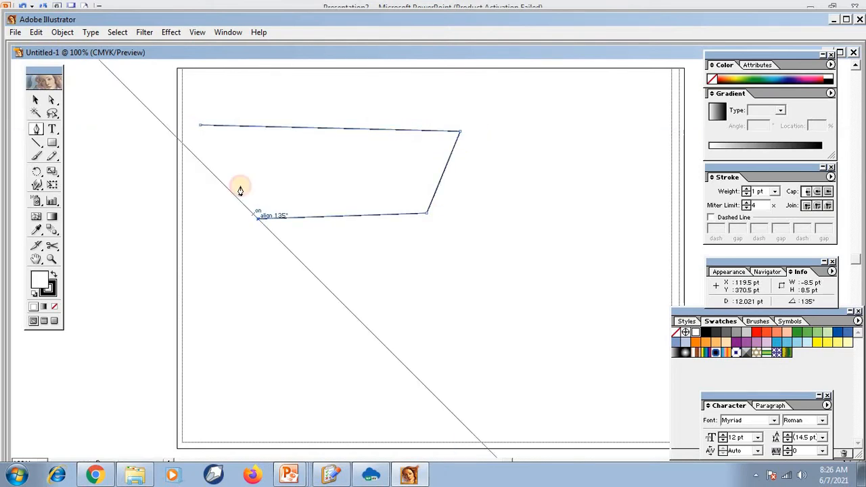
click(199, 126)
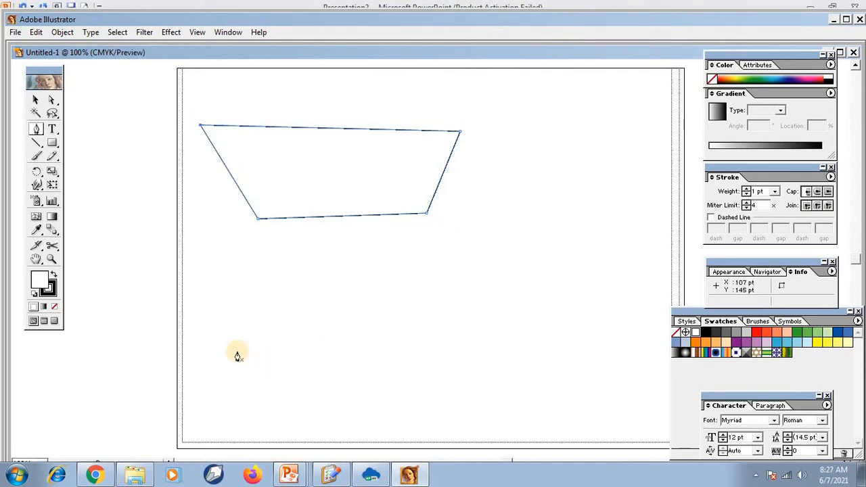
- Draw a nearly horizontal open straight line below the four-sided shape and deselect it
click(242, 307)
click(490, 303)
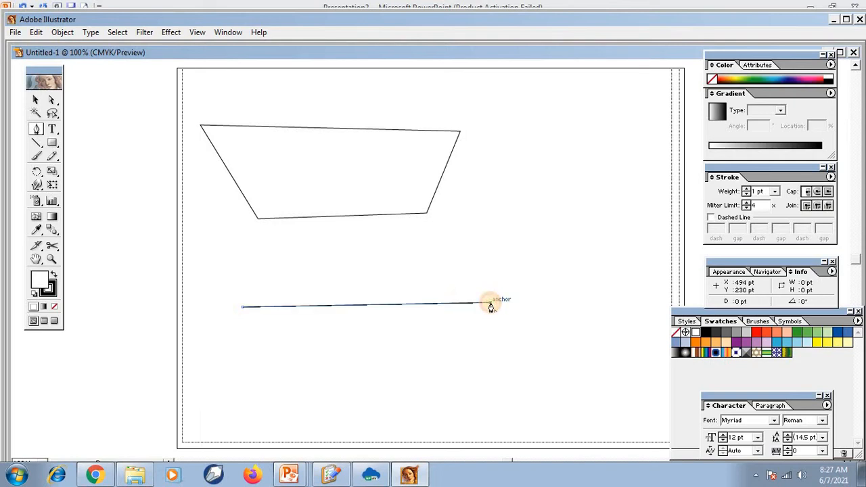
click(35, 102)
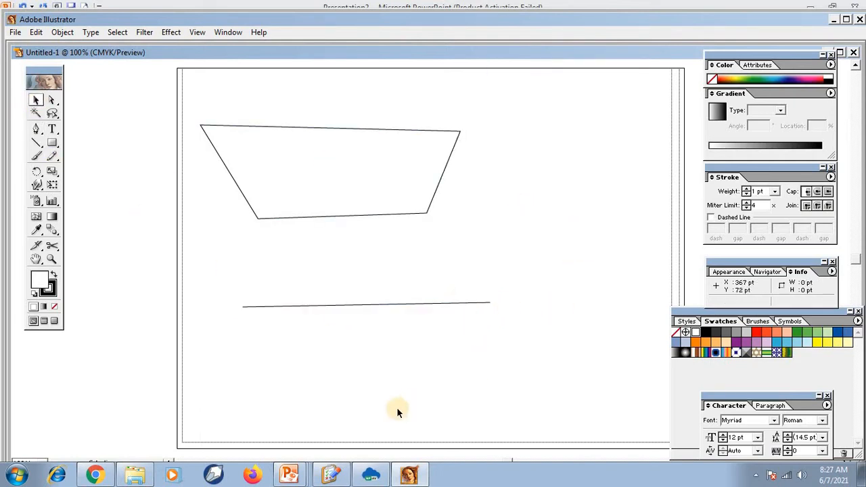
- Draw an upward-arching curve about 329 pt wide with the Pen tool beneath the straight line
click(35, 130)
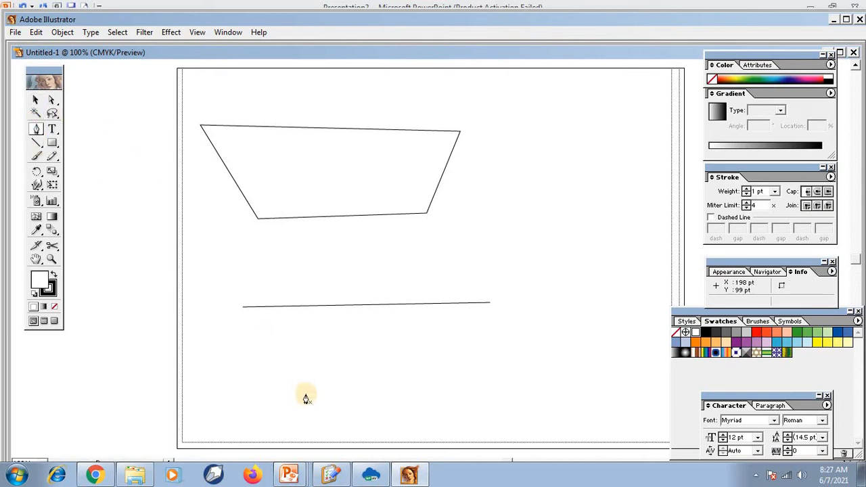
click(261, 378)
click(470, 378)
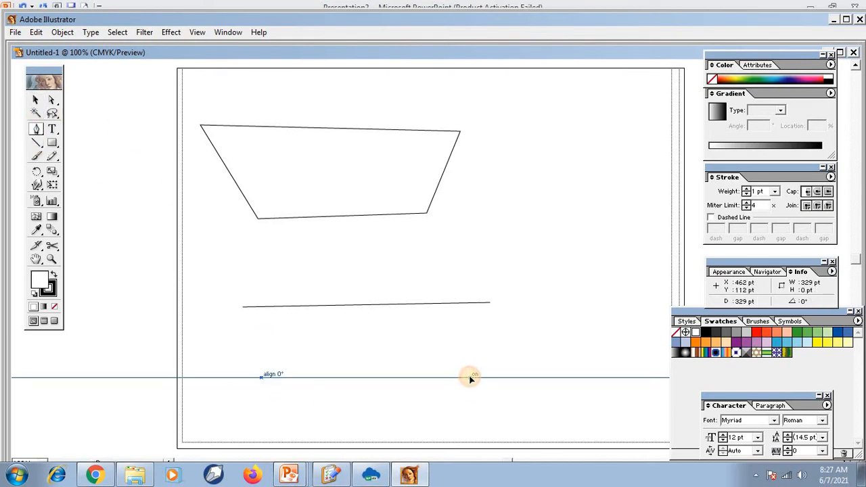
drag(470, 379, 544, 440)
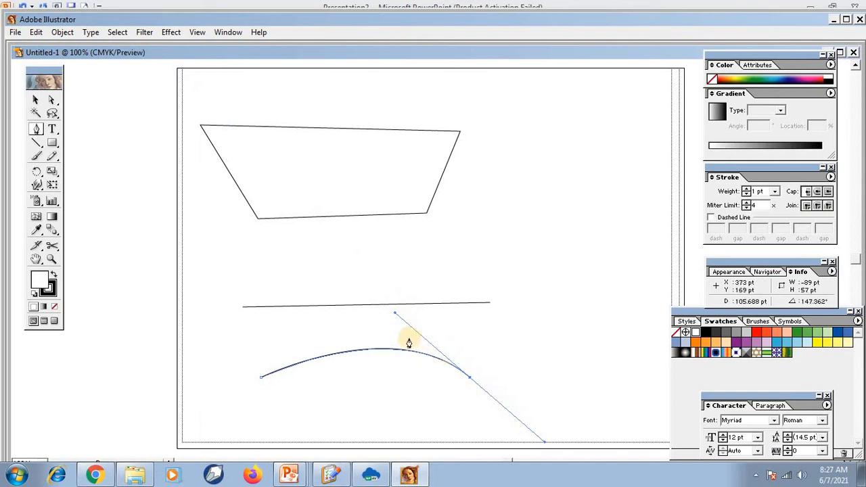
- Undo the stray points added past the arched curve's end anchor and reshape the curve so it bows downward
click(544, 440)
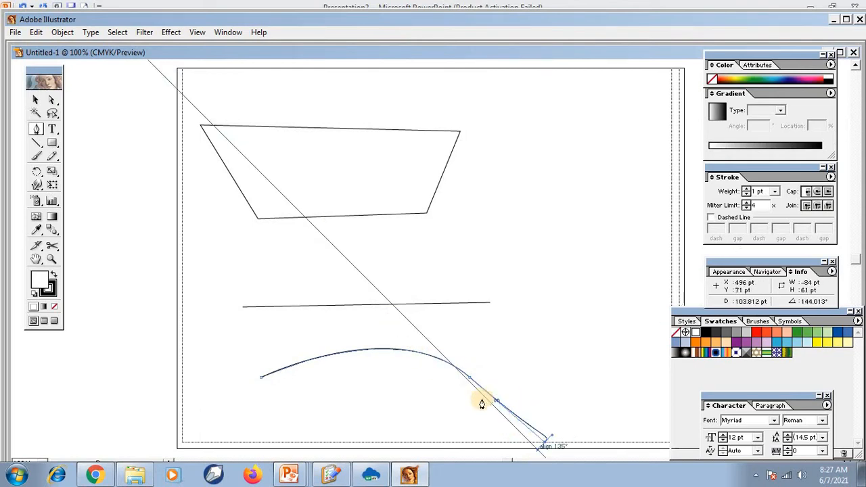
click(468, 383)
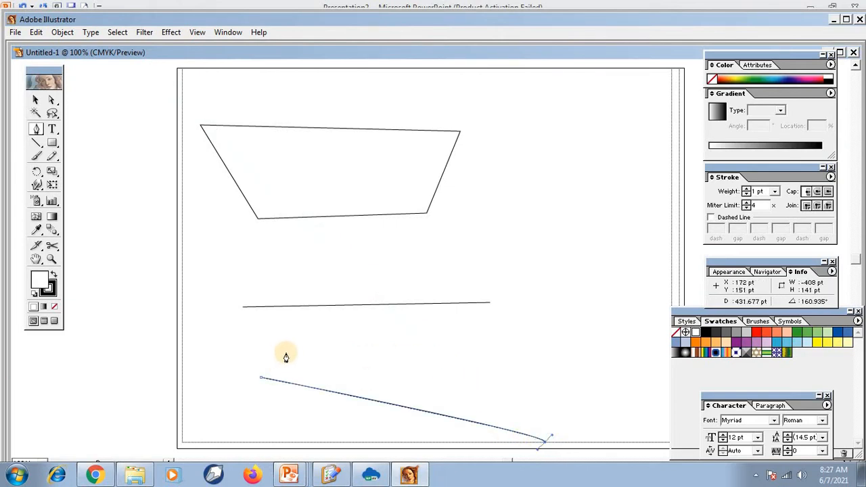
key(ctrl+z)
key(ctrl+z)
key(ctrl+z)
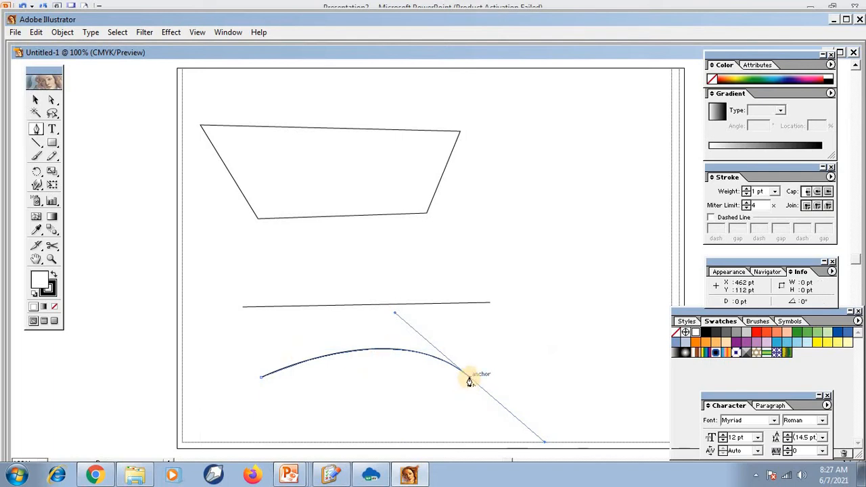
drag(469, 377, 559, 178)
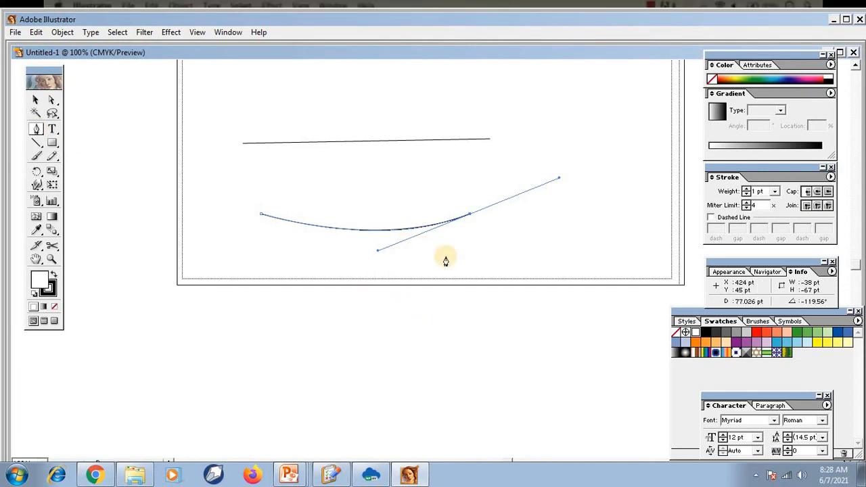
- Delete all the drawn paths from the page
key(ctrl+a)
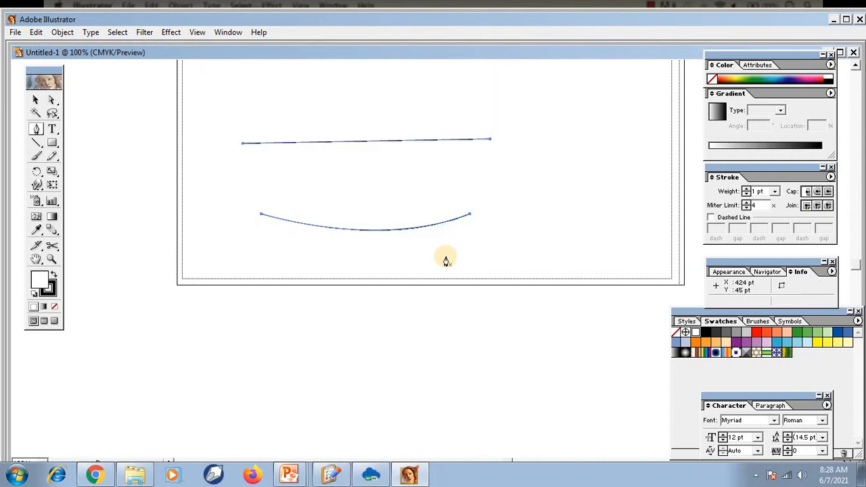
key(Delete)
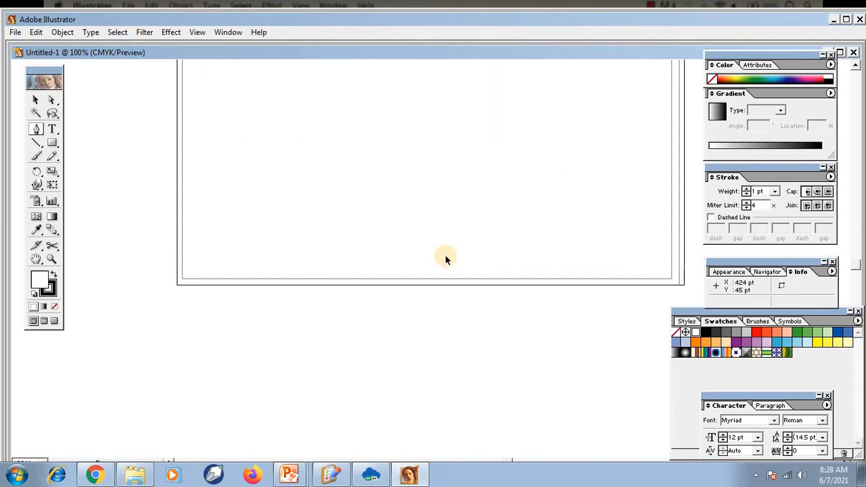
- Start a Pen tool path across the page with an upward arch, a downward dip and a straight segment sloping down to a sharp corner
scroll(445, 257, up, 5)
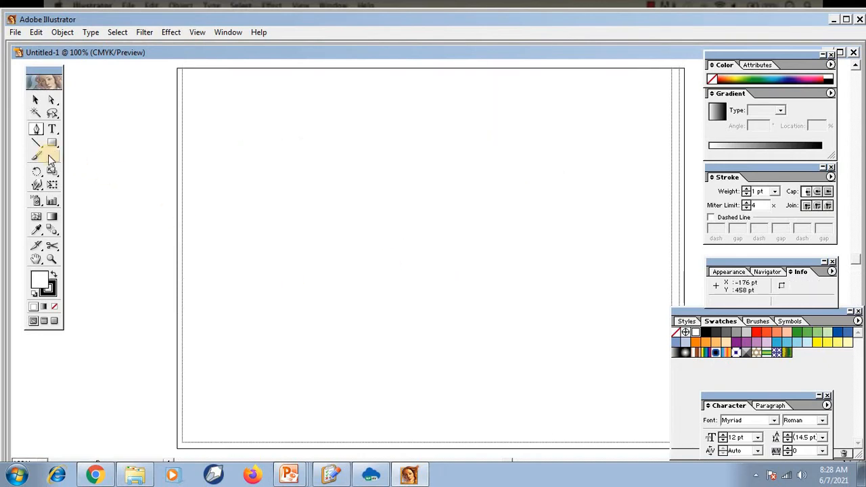
click(197, 208)
drag(334, 214, 384, 291)
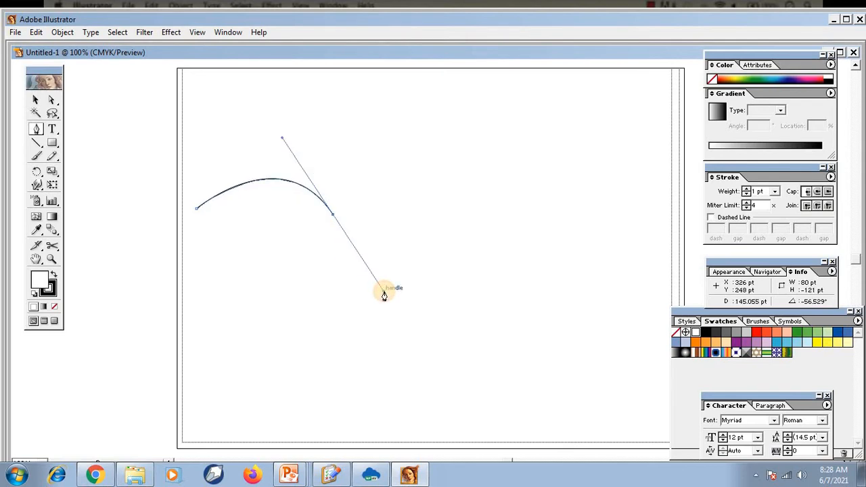
click(448, 210)
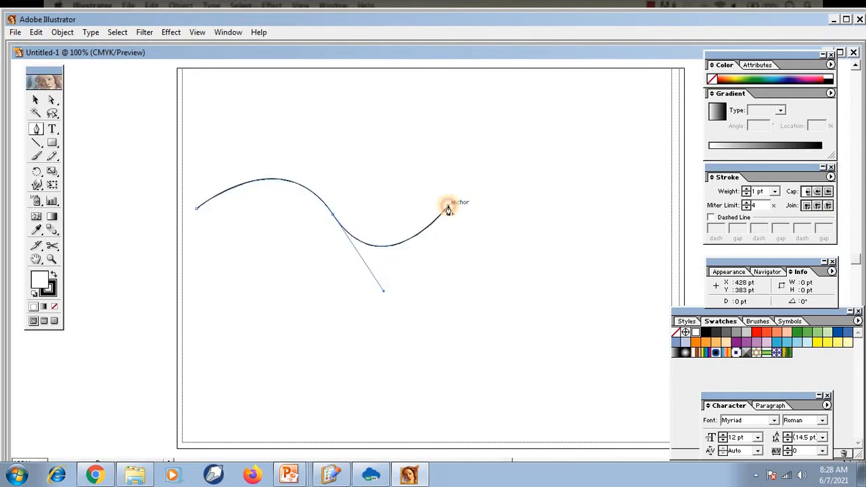
click(577, 247)
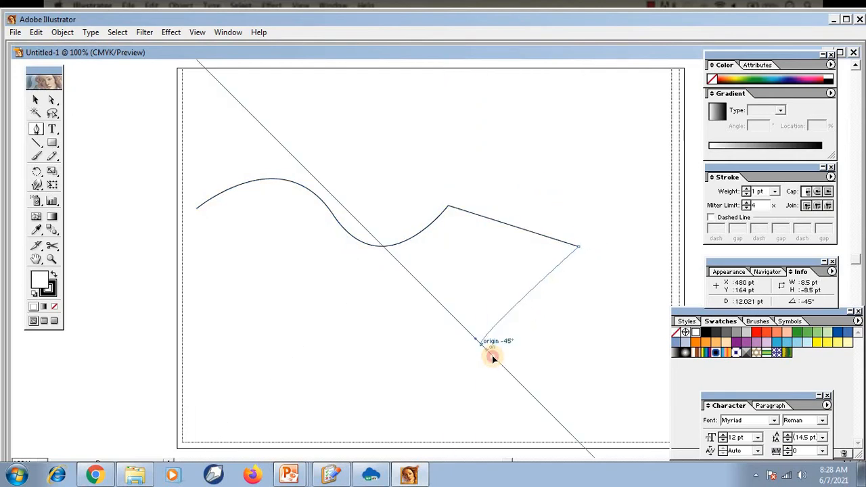
- Continue the path from the sharp corner with curved segments around the underside and back up to its starting point
drag(482, 345, 568, 404)
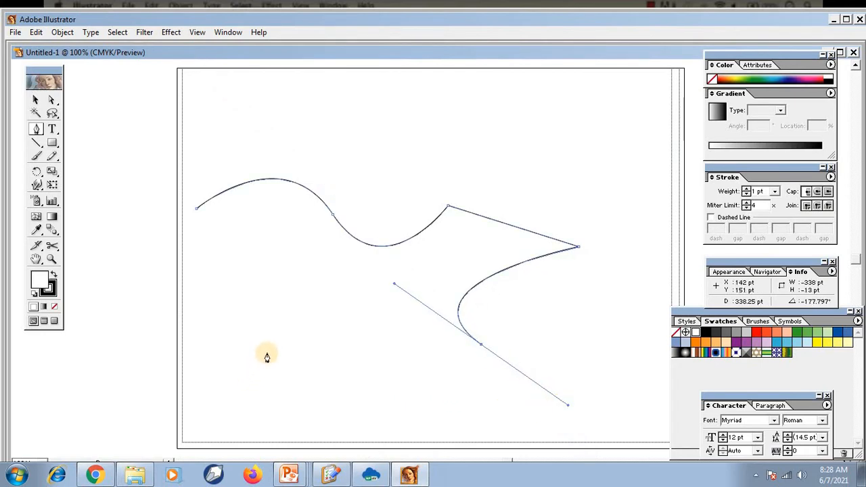
drag(267, 352, 273, 272)
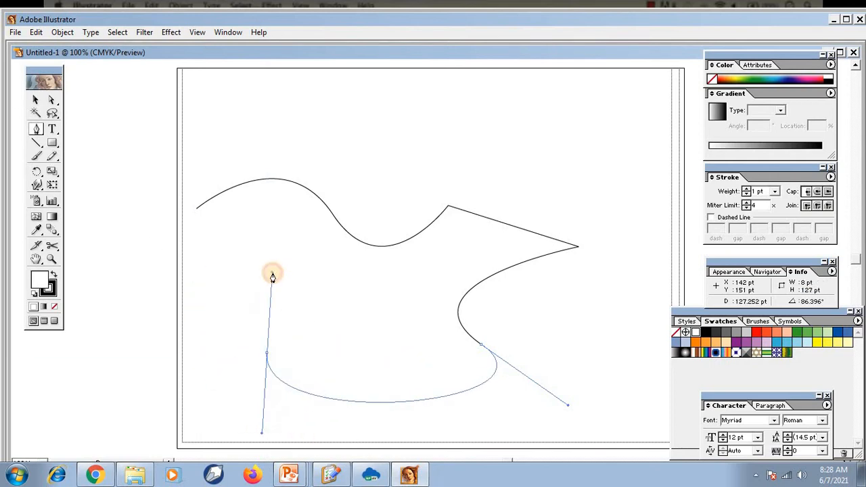
click(163, 335)
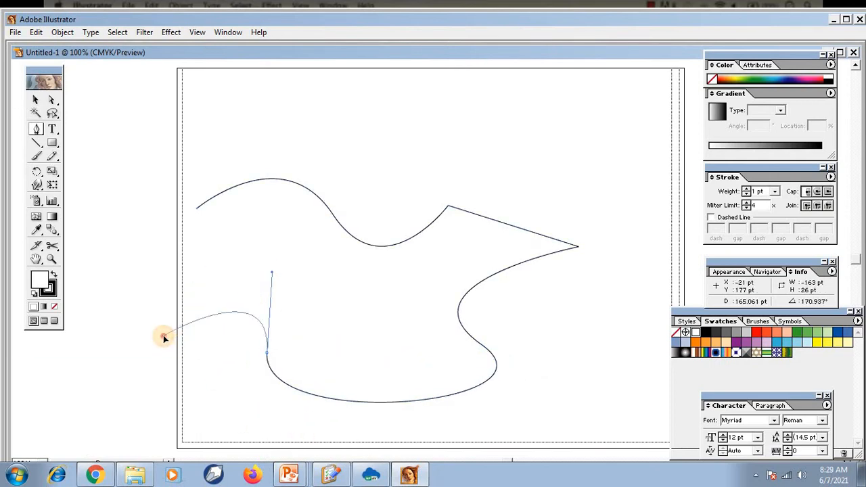
drag(163, 335, 149, 255)
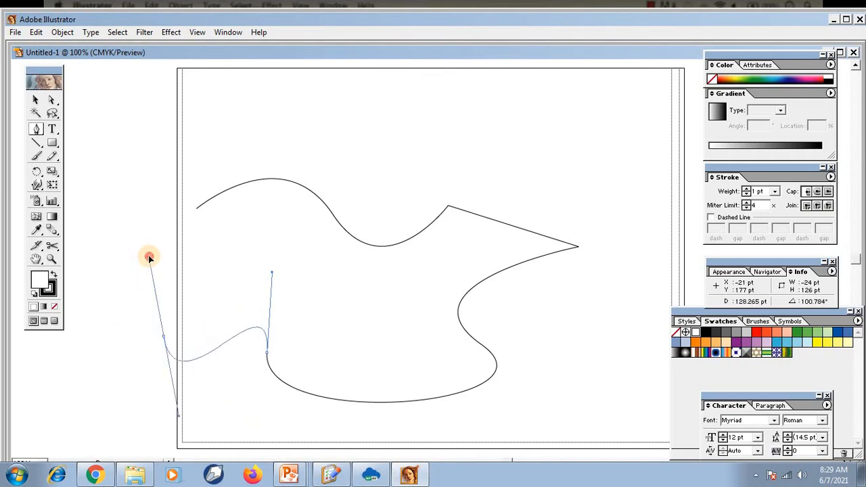
click(195, 210)
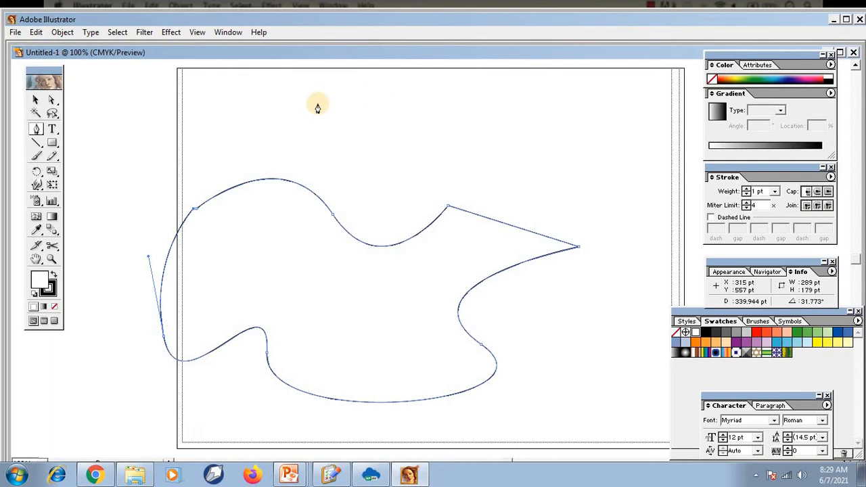
- Move the anchor between the arch and the dip slightly up and left, and swing its upper direction handle to the right
click(36, 99)
click(445, 137)
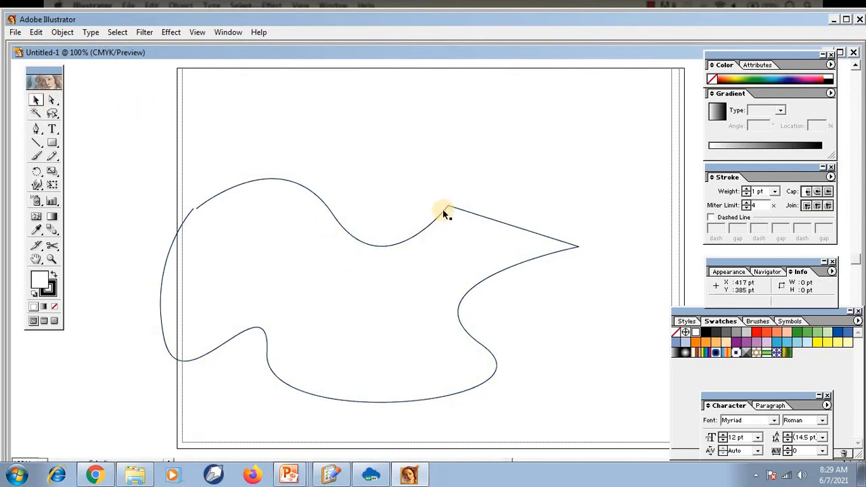
click(53, 101)
drag(433, 187, 468, 223)
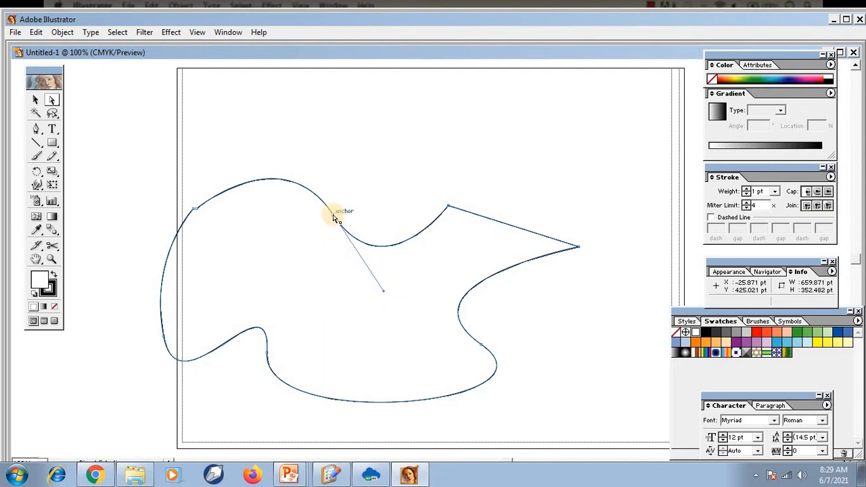
mouse_move(334, 218)
mouse_down()
mouse_move(320, 221)
mouse_move(315, 251)
mouse_move(324, 204)
mouse_up()
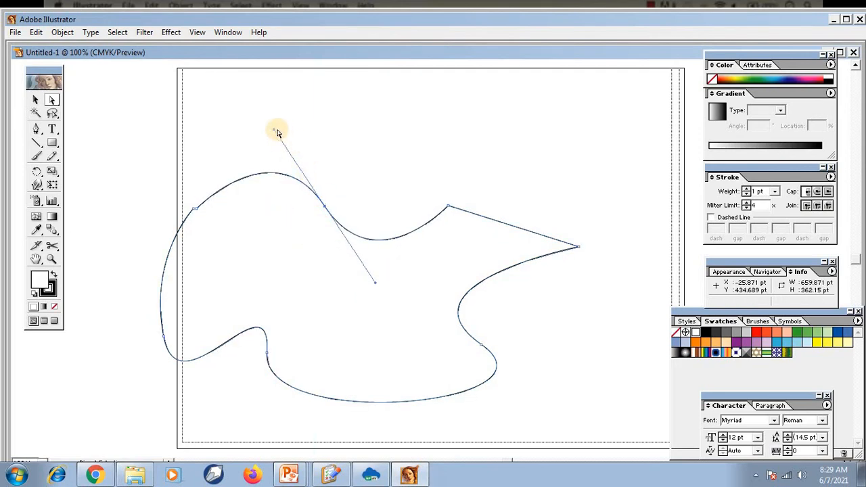
drag(274, 132, 342, 130)
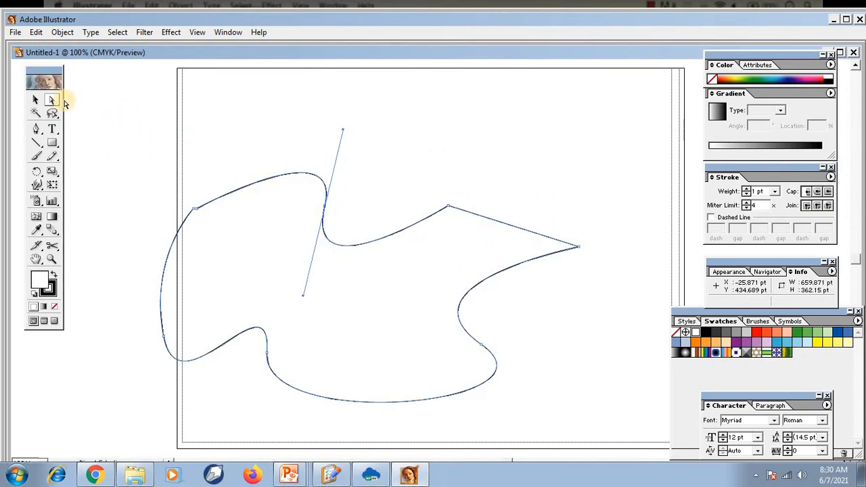
- Move the lower-right curve anchor to the right and reverse its direction handles so the side below the sharp corner bulges outward
drag(564, 226, 610, 286)
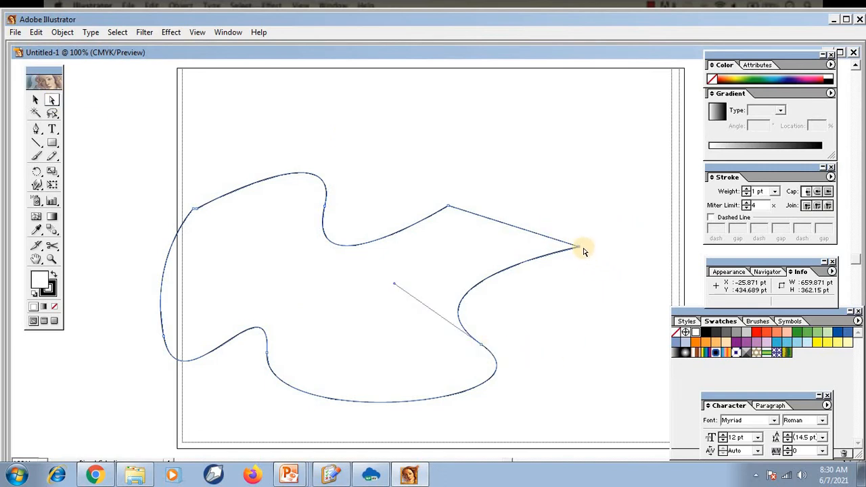
click(482, 348)
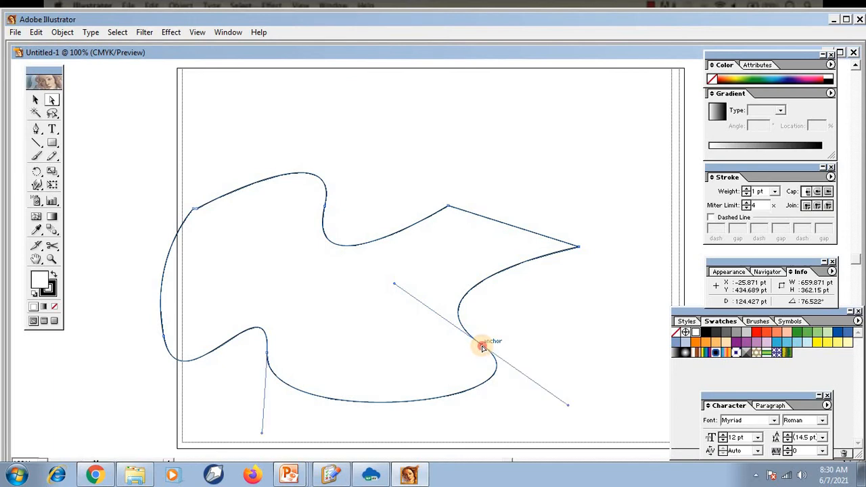
drag(483, 348, 517, 348)
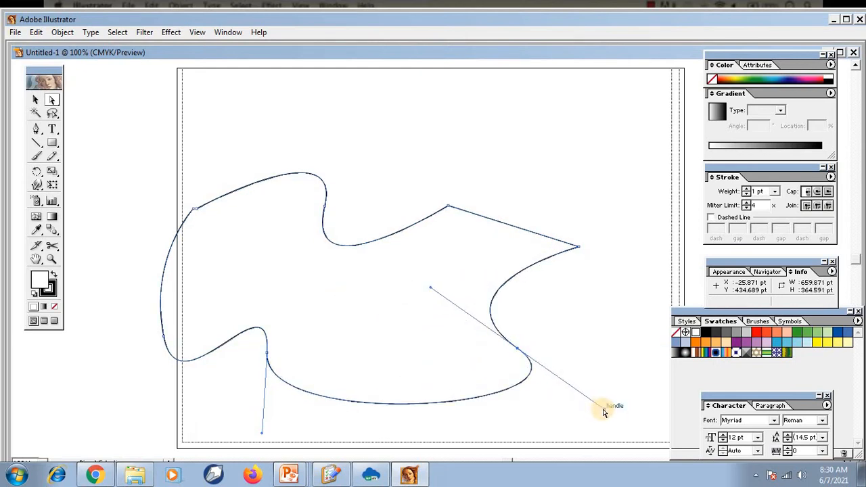
drag(606, 410, 435, 310)
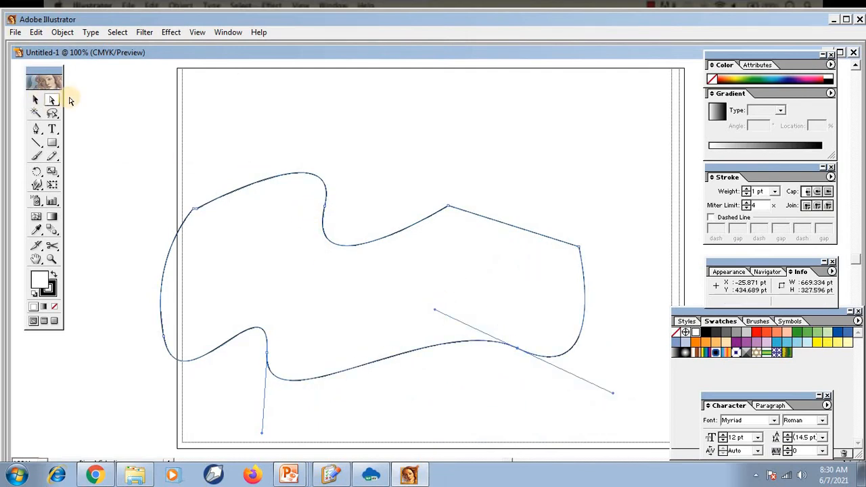
- Move the whole path about 40 pt right and 4 pt down, and nudge the upper handle between the arch and dip slightly left
click(38, 100)
click(323, 105)
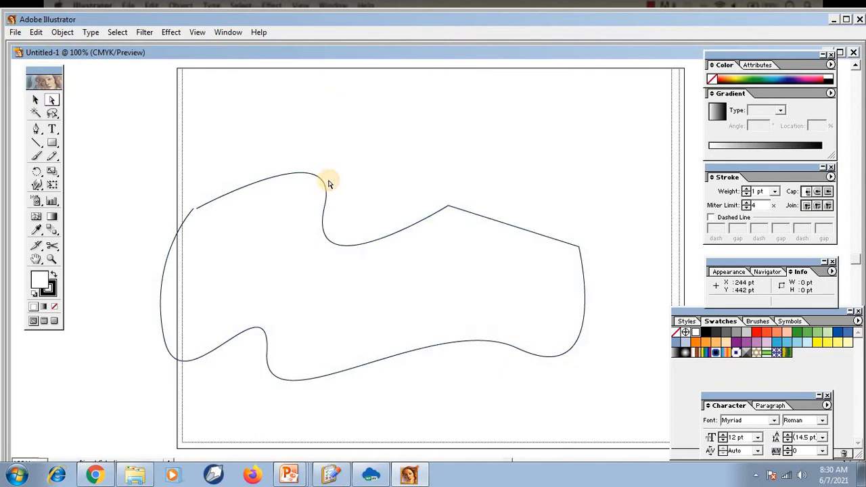
drag(306, 191, 343, 225)
click(54, 100)
mouse_move(368, 132)
mouse_down()
mouse_move(399, 150)
mouse_move(364, 131)
mouse_up()
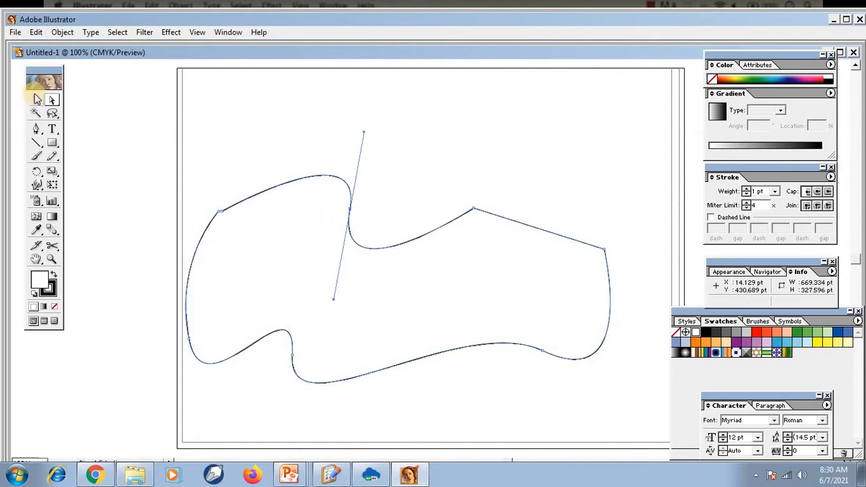
- Swing the lower direction handle of the anchor between the arch and dip down and right to give the curve a gentler slope
click(521, 107)
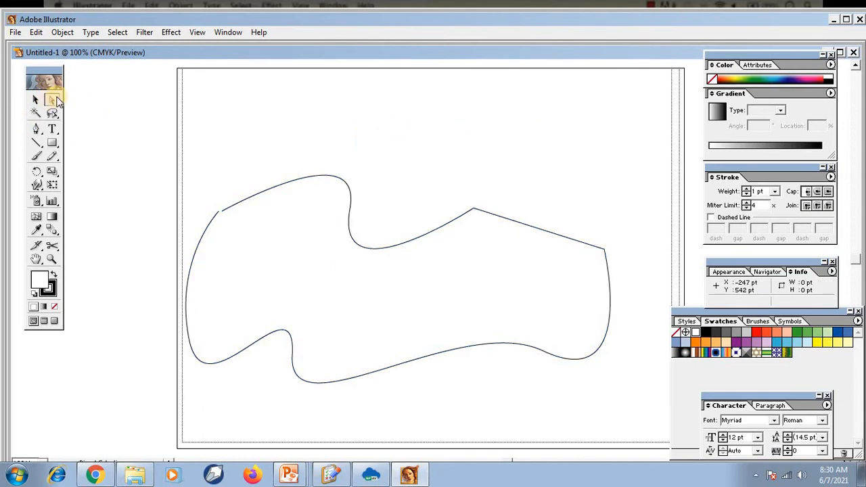
drag(455, 190, 499, 242)
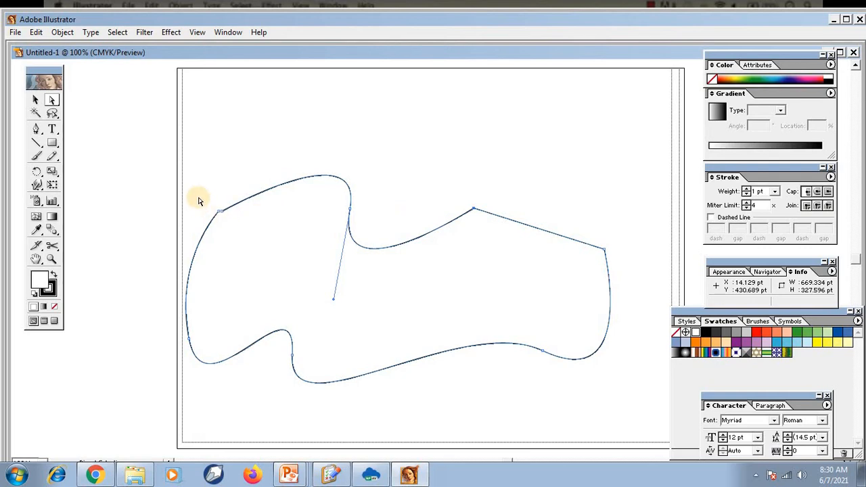
drag(202, 198, 260, 250)
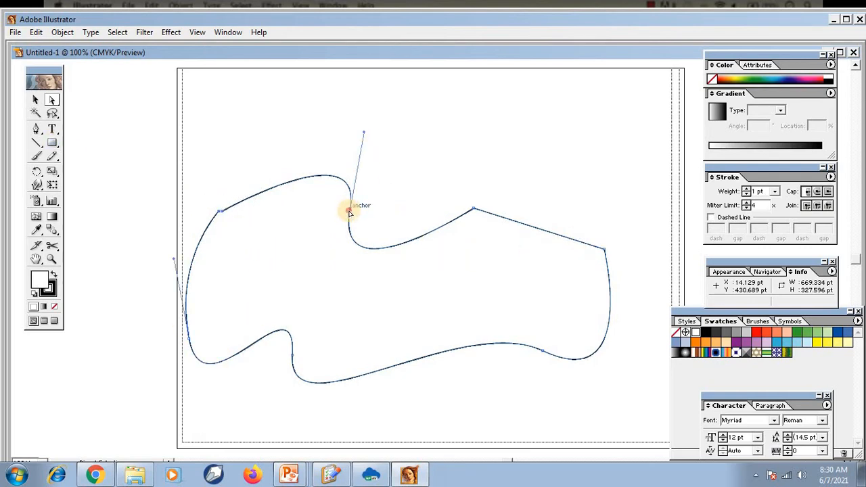
drag(349, 212, 428, 310)
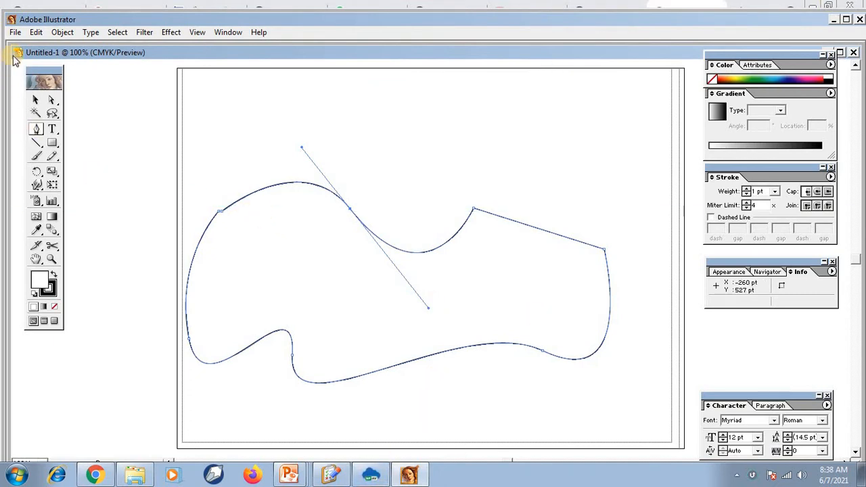
- Open the fashion JPG file from the Desktop
click(17, 34)
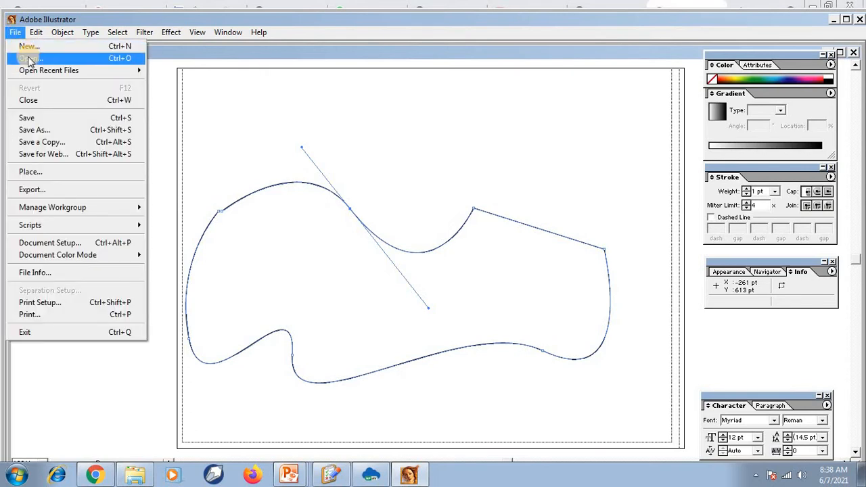
click(28, 58)
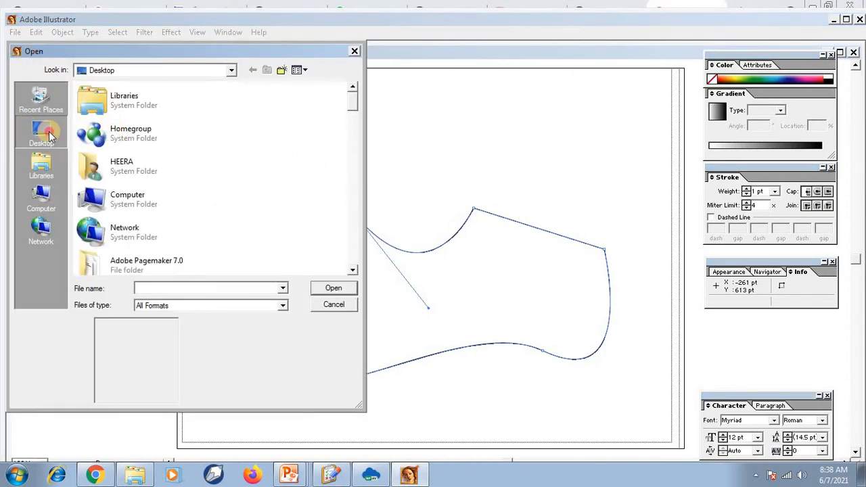
click(30, 133)
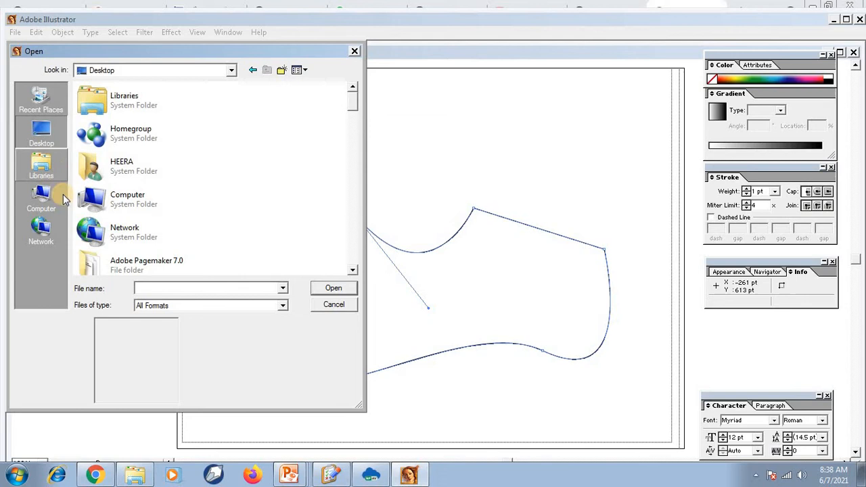
click(98, 129)
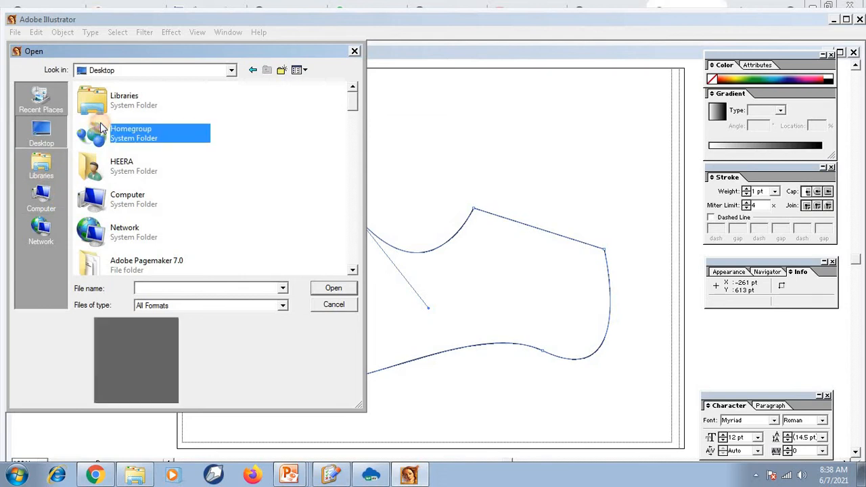
click(137, 168)
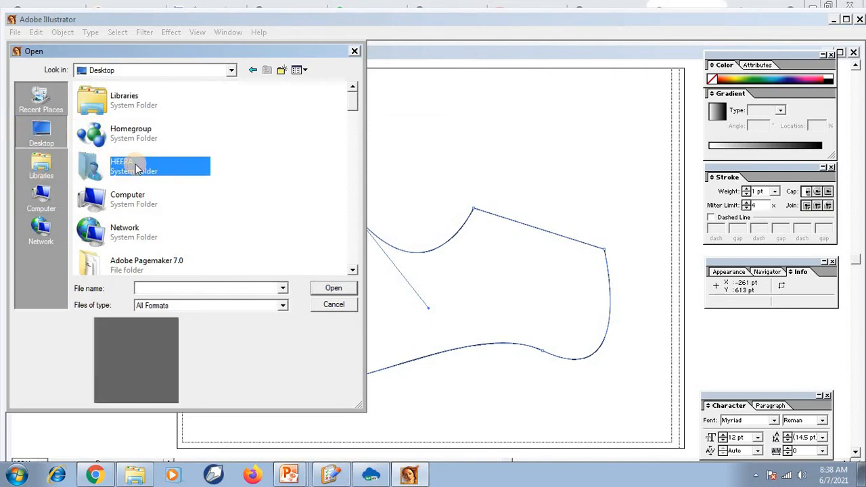
key(f)
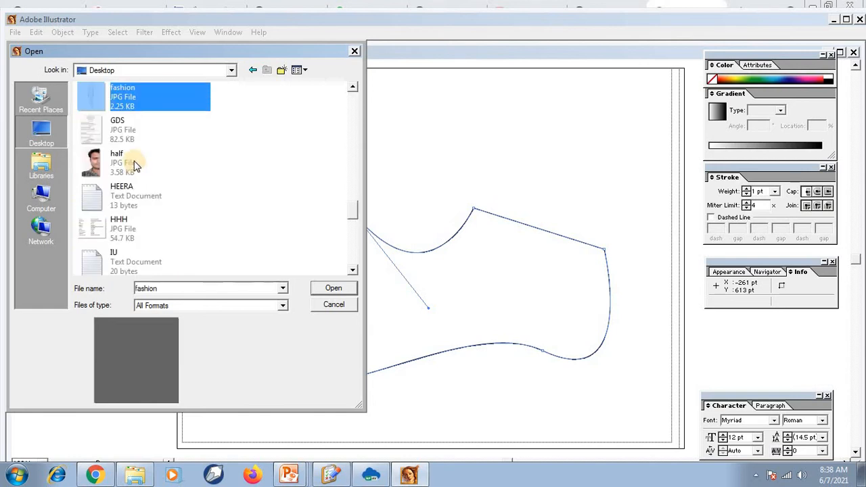
click(333, 289)
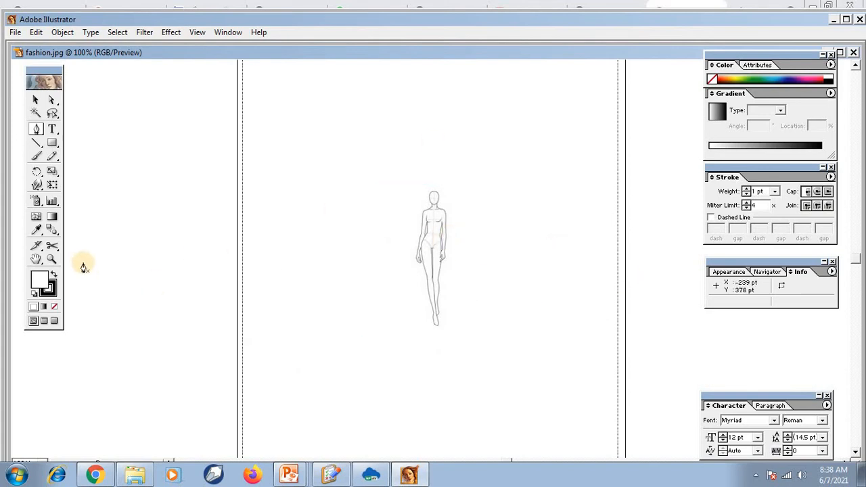
- Zoom in to 800% on the fashion figure's head and shoulders and bring more of the torso into view
click(52, 259)
click(437, 200)
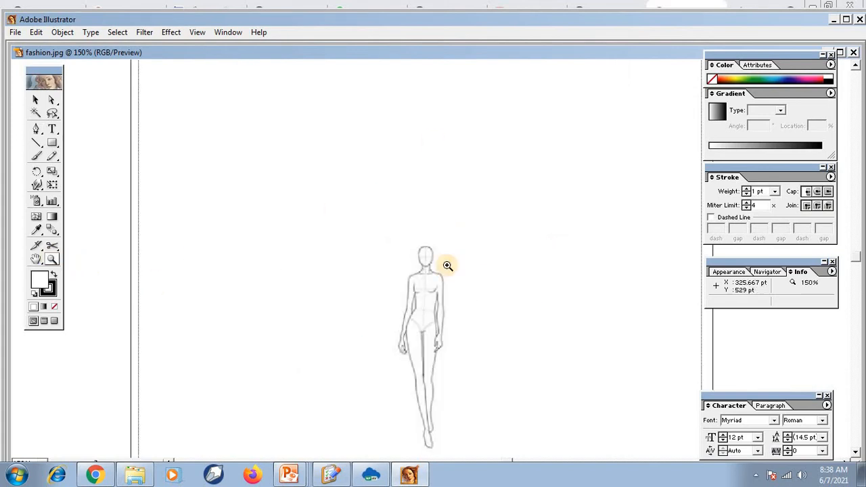
click(431, 267)
click(428, 270)
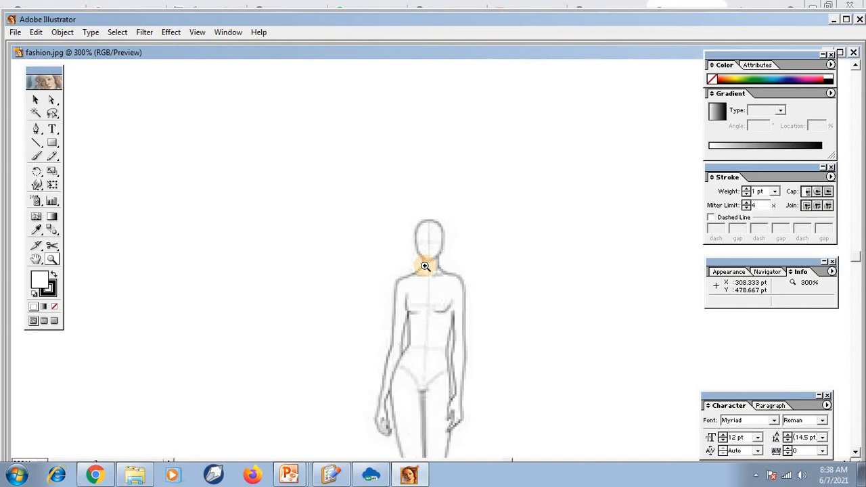
click(431, 243)
click(426, 270)
click(429, 274)
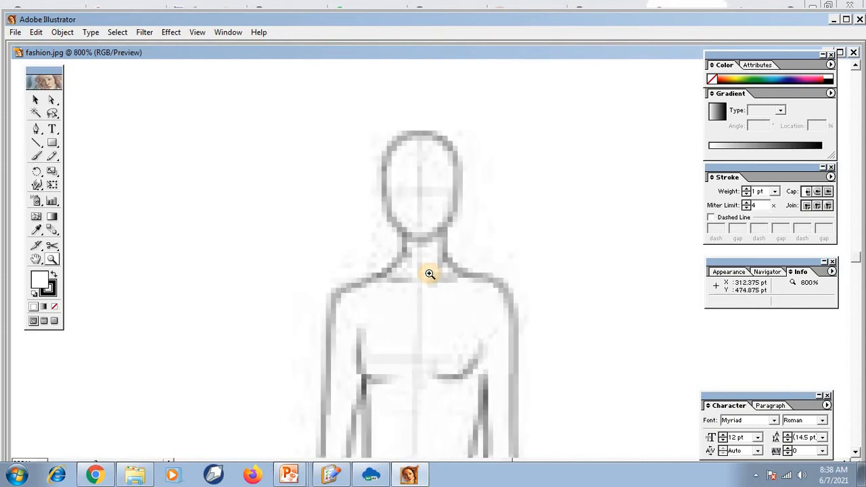
click(36, 259)
drag(423, 346, 427, 304)
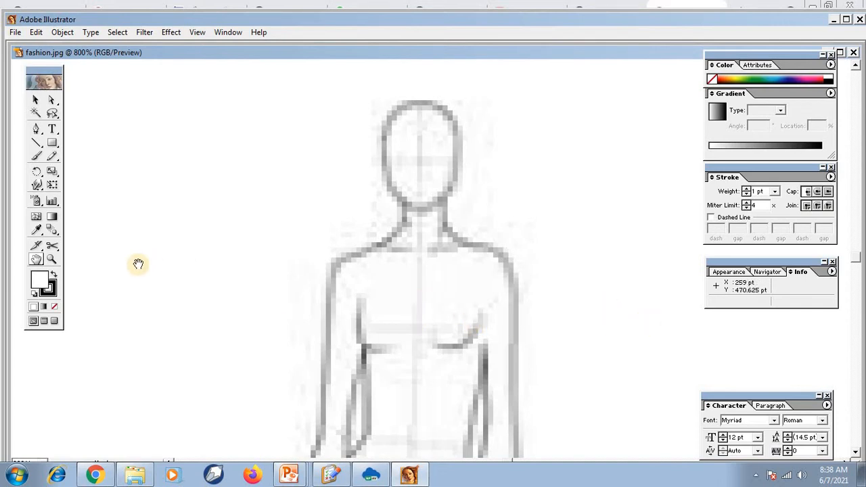
click(36, 129)
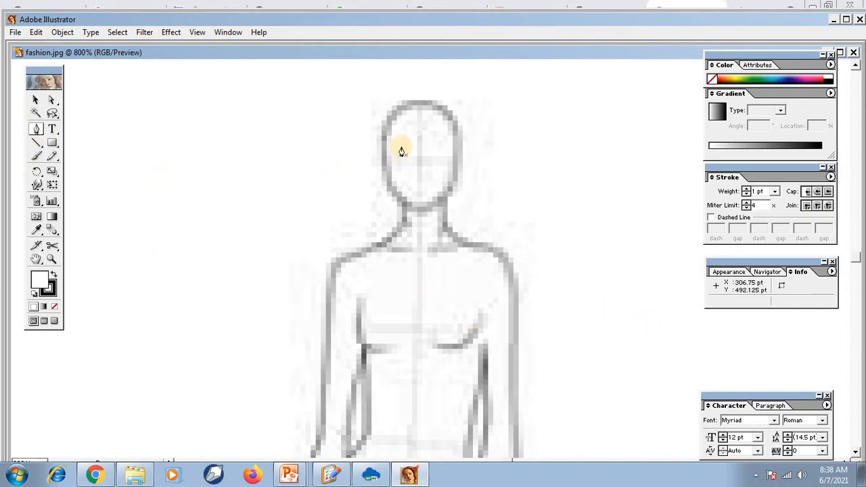
mouse_move(419, 107)
mouse_down()
mouse_move(392, 126)
mouse_move(385, 142)
mouse_move(392, 161)
mouse_up()
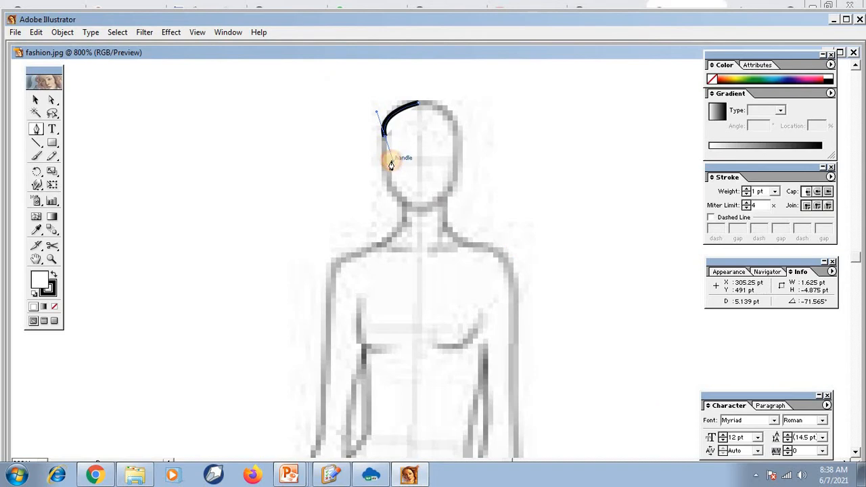
click(382, 174)
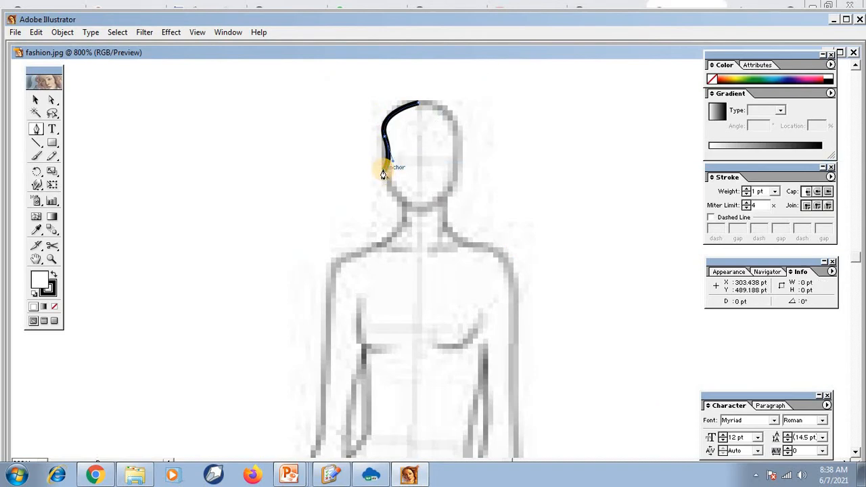
drag(385, 174, 389, 176)
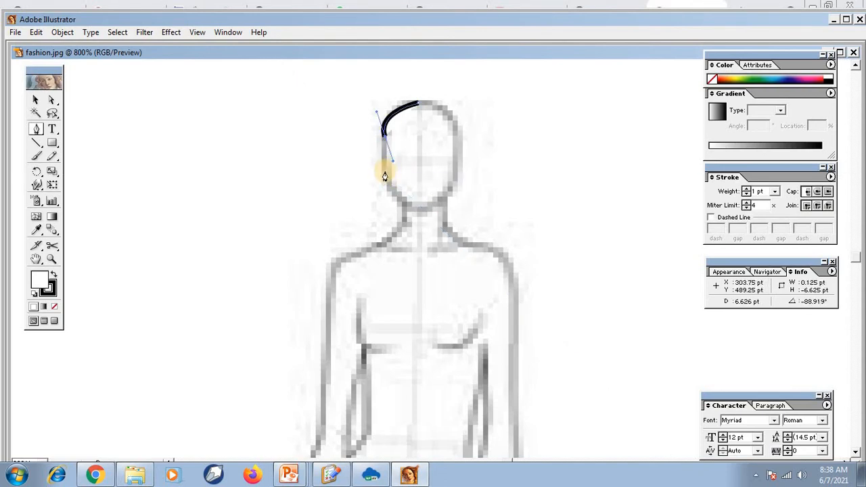
mouse_move(385, 167)
mouse_down()
mouse_move(387, 189)
mouse_move(398, 180)
mouse_move(384, 161)
mouse_move(390, 183)
mouse_up()
key(ctrl+z)
key(ctrl+z)
key(ctrl+z)
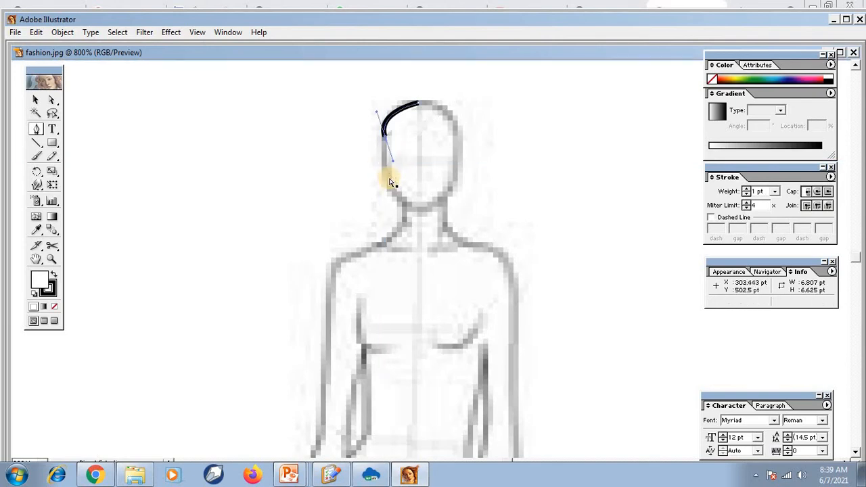
- Trace the left half of the head with the Pen tool, from the crown down the cheek and jaw to the neck
click(419, 103)
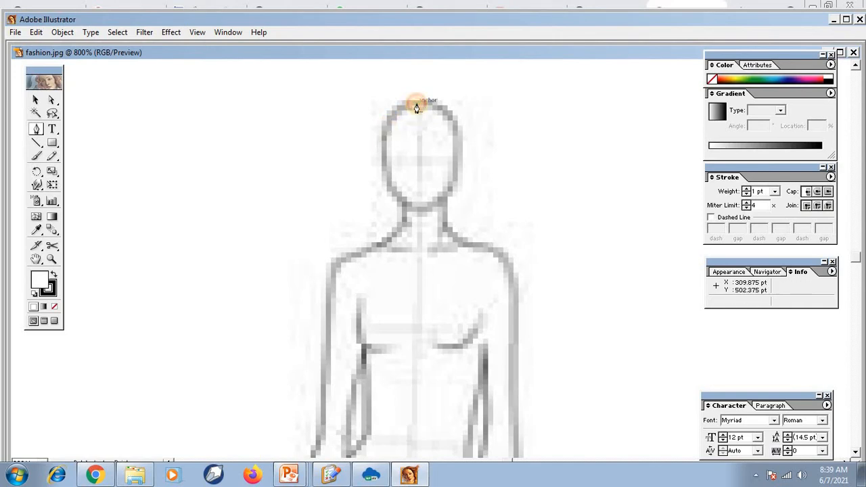
mouse_move(417, 107)
mouse_down()
mouse_move(386, 132)
mouse_move(387, 158)
mouse_up()
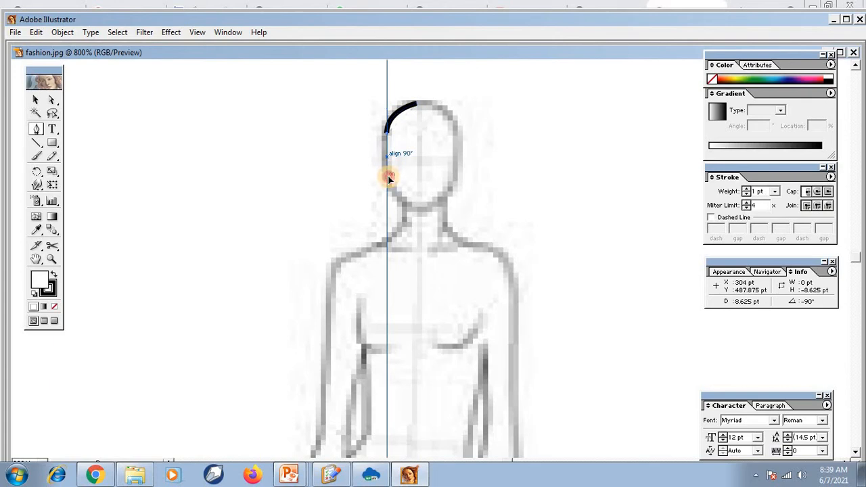
click(387, 179)
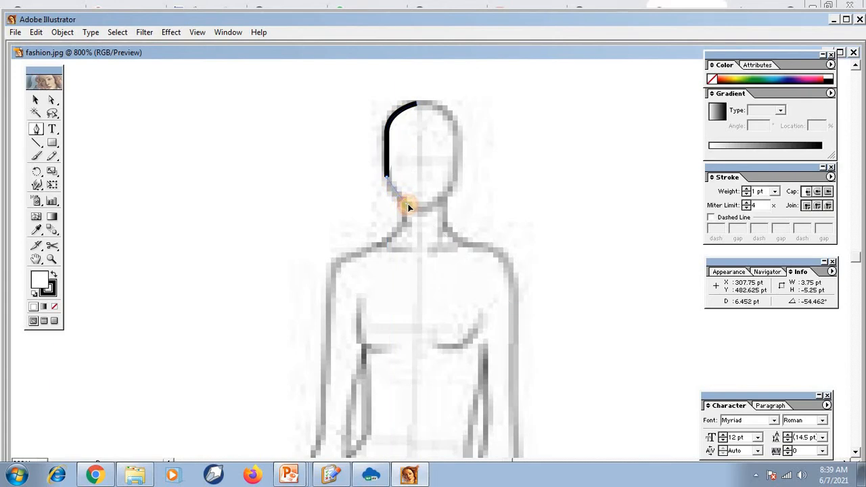
mouse_move(407, 205)
mouse_down()
mouse_move(402, 217)
mouse_move(412, 222)
mouse_move(403, 224)
mouse_up()
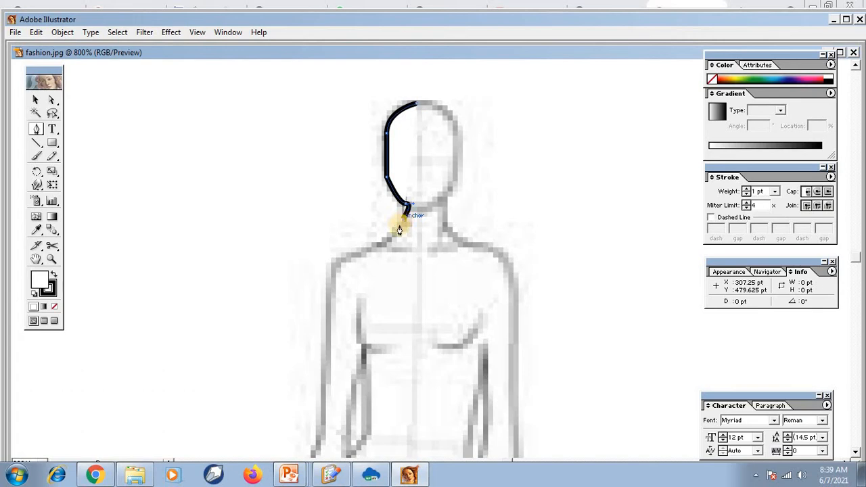
- Continue the path from the neck along the left shoulder and down the outer upper arm to just above the elbow
drag(372, 246, 360, 250)
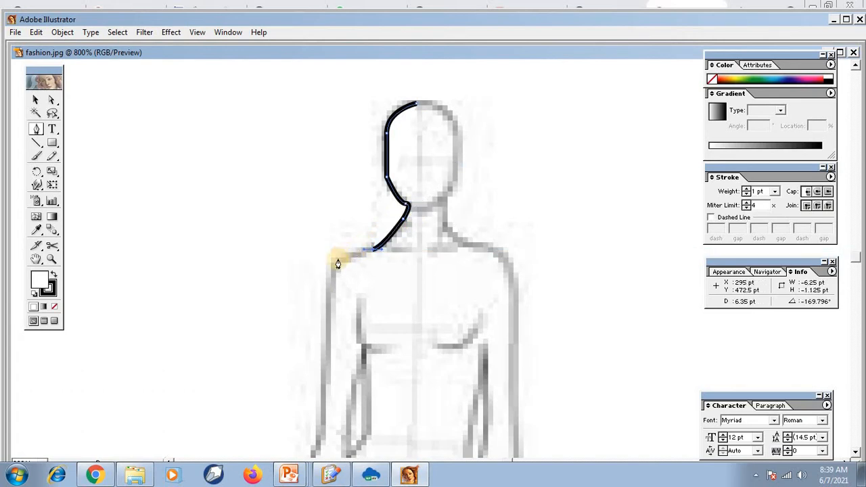
click(334, 261)
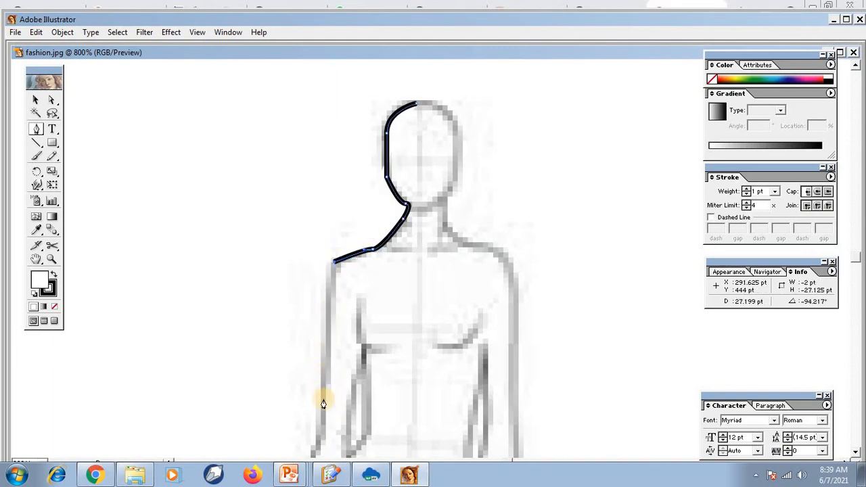
click(322, 420)
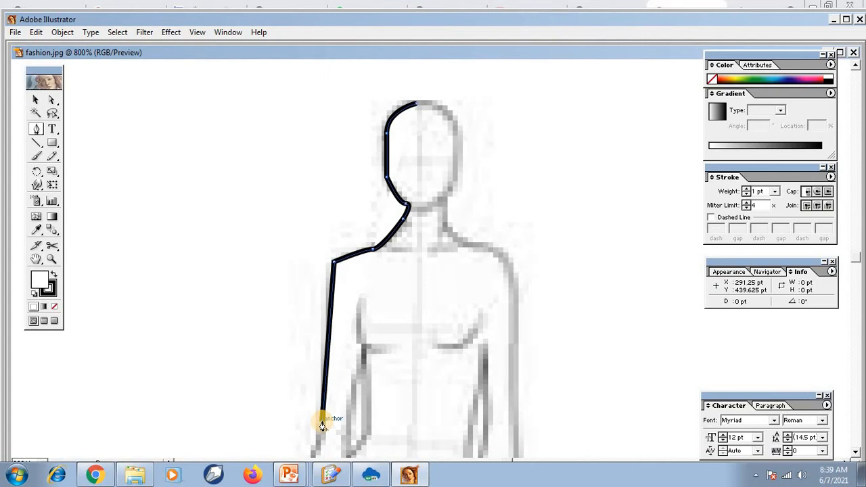
- Resume the open path at the left elbow and extend it down to the middle of the outer forearm
click(856, 263)
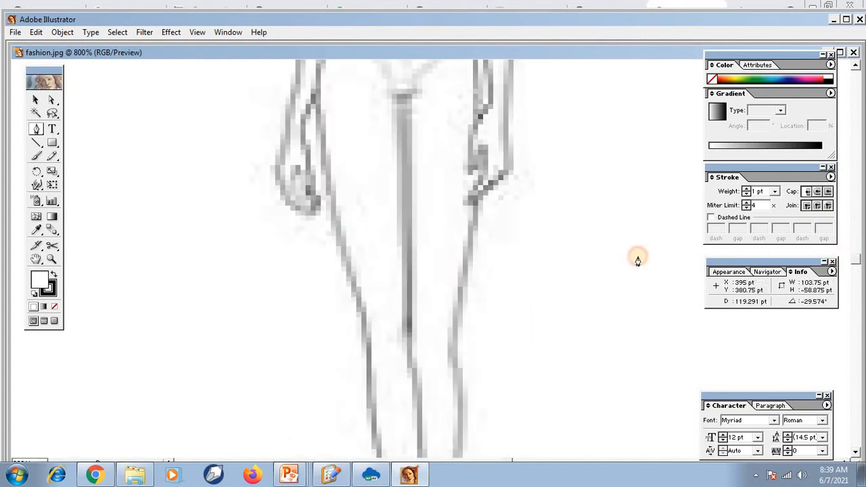
click(36, 259)
drag(428, 199, 429, 342)
drag(419, 207, 406, 309)
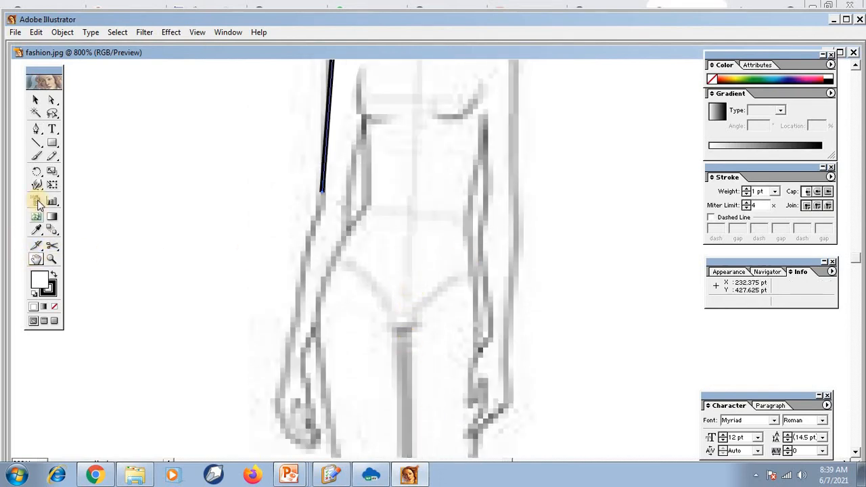
click(37, 130)
click(303, 287)
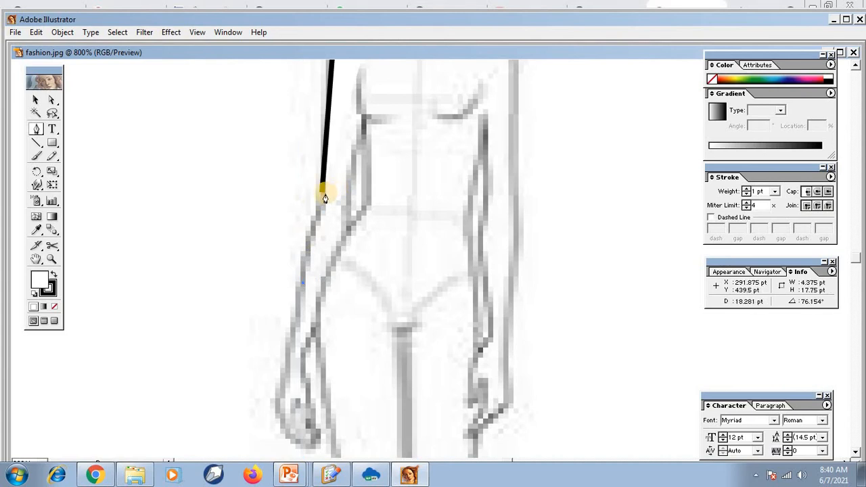
click(322, 192)
click(303, 284)
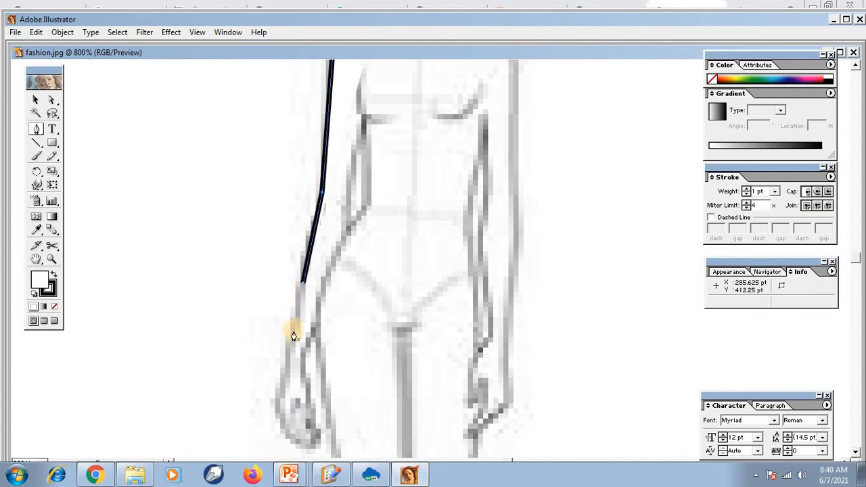
- Extend the left arm outline down the lower forearm and past the wrist to the edge of the hand
click(293, 336)
click(302, 284)
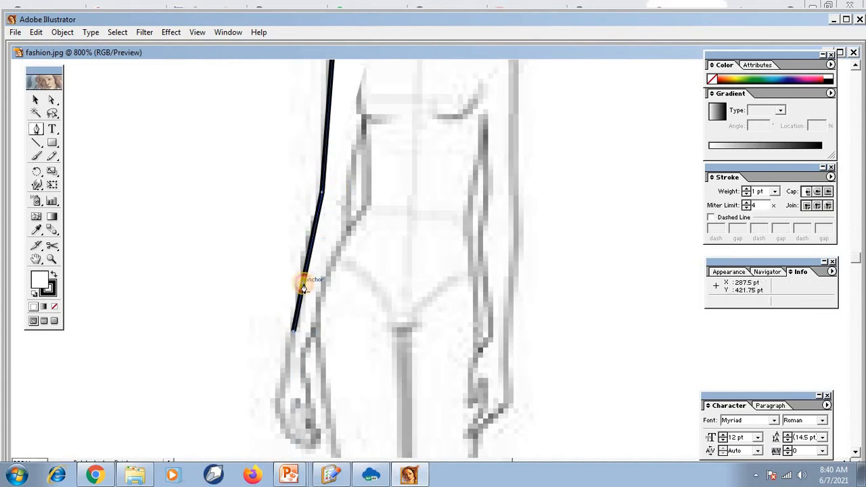
click(292, 332)
click(284, 382)
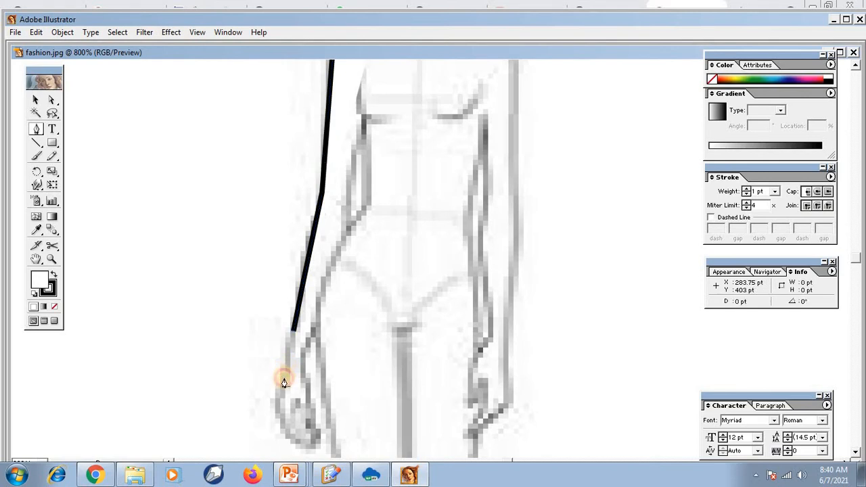
click(277, 418)
click(293, 331)
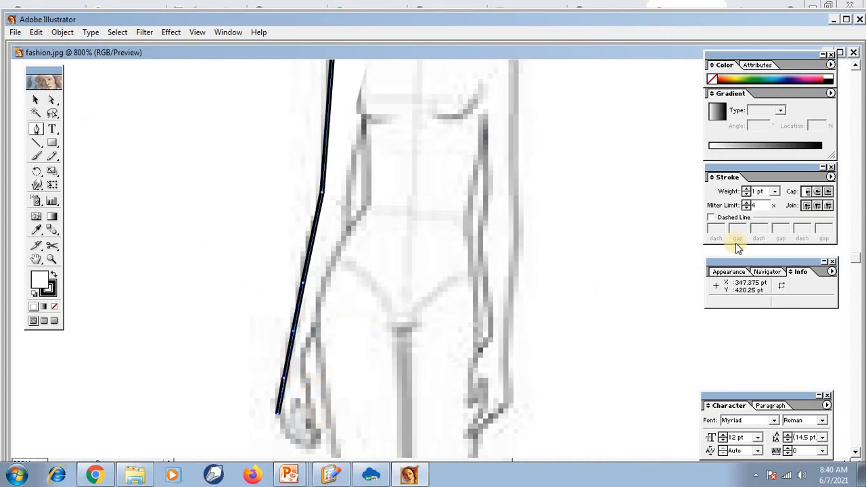
- Deselect the left outline and trace a new Pen path from the right temple down the jaw and neck onto the right shoulder
click(855, 68)
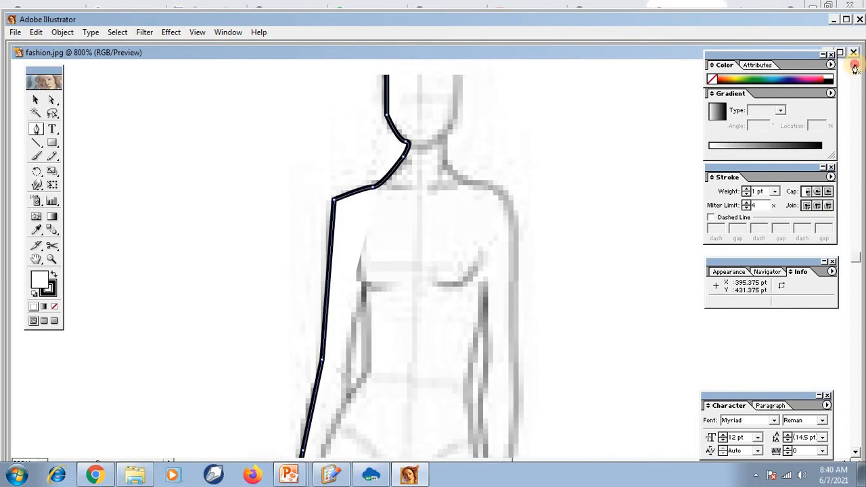
drag(855, 67, 855, 68)
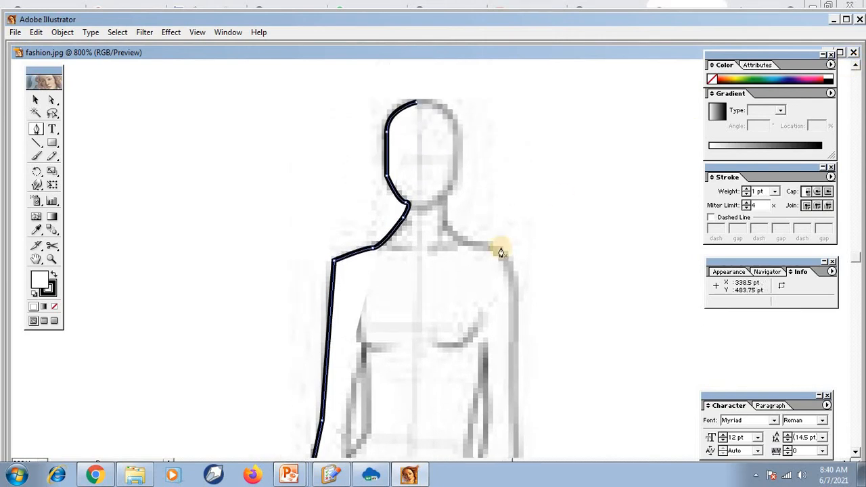
click(35, 100)
click(148, 148)
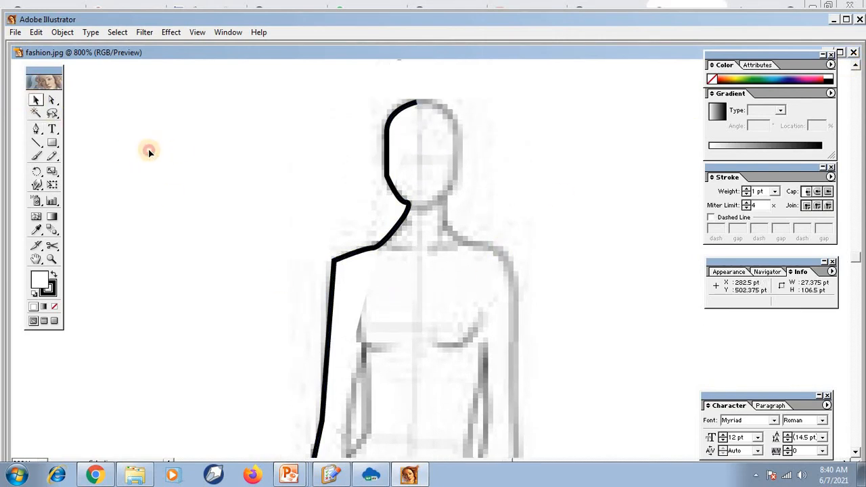
click(36, 129)
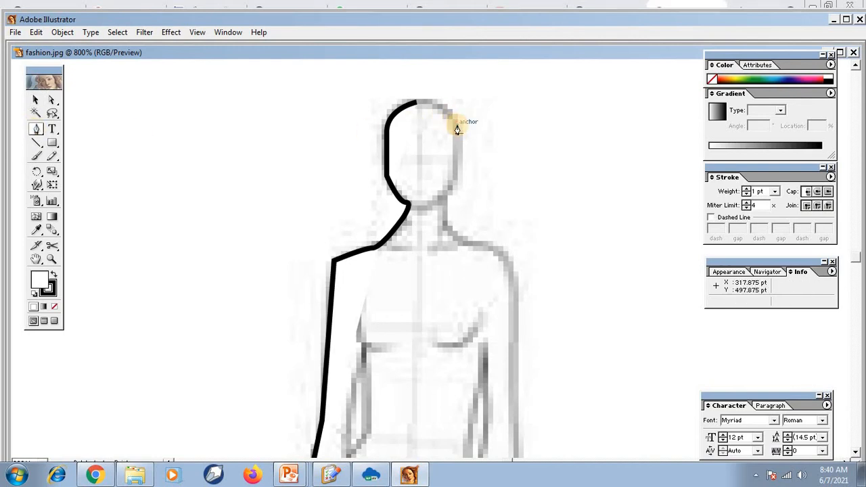
drag(457, 124, 447, 200)
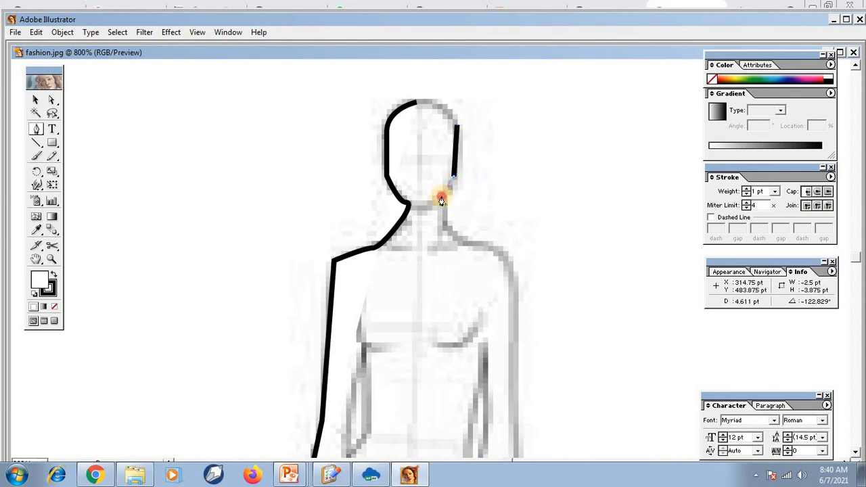
click(441, 197)
click(444, 228)
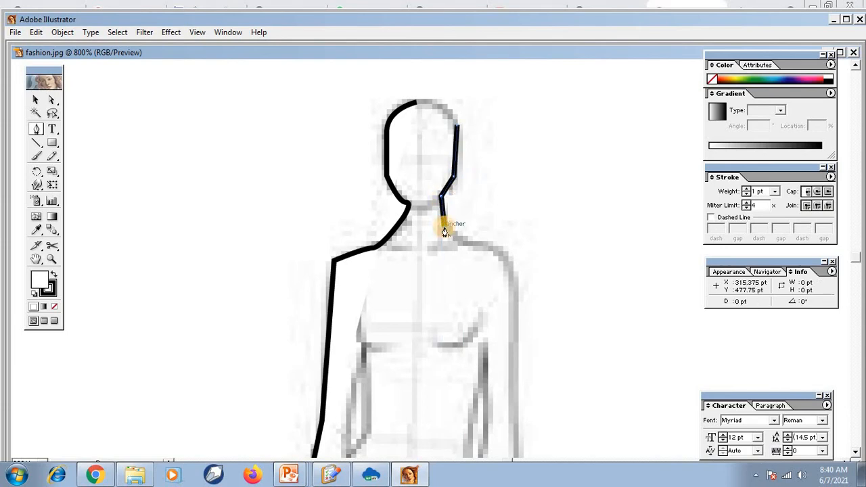
drag(444, 232, 461, 243)
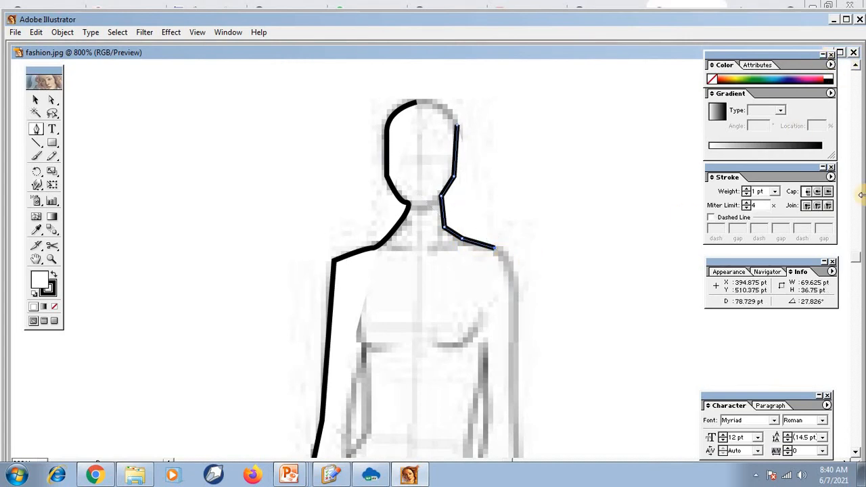
- Continue the right path around the shoulder corner and down the outer upper arm toward the elbow
click(856, 452)
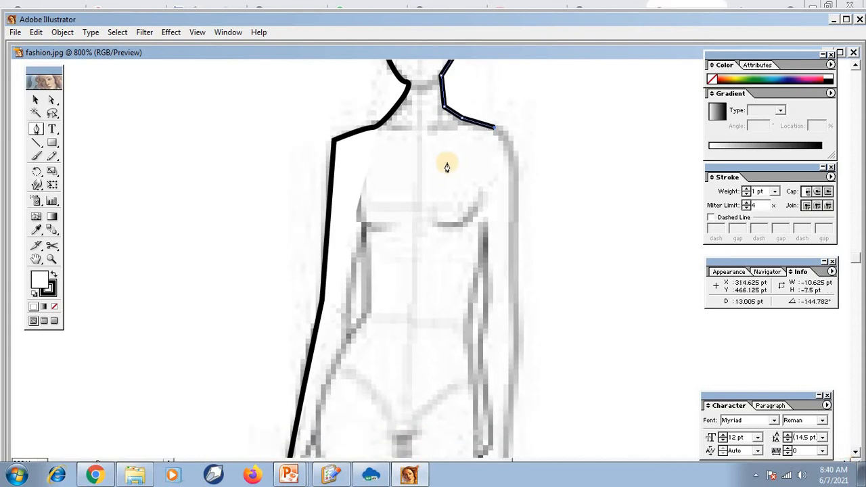
click(509, 155)
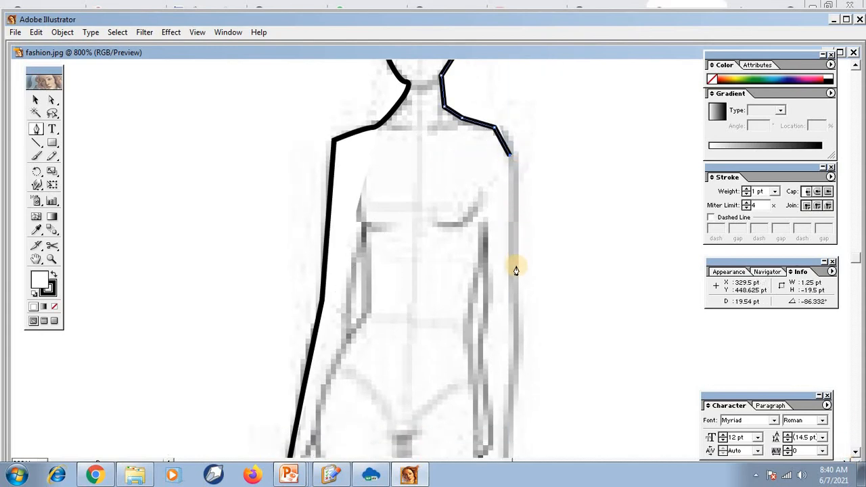
click(514, 292)
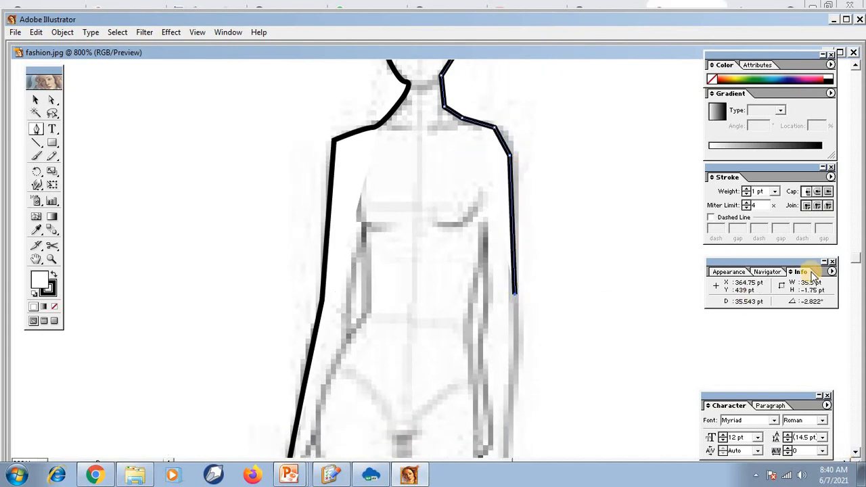
- Trace the outer edge of the right forearm from the elbow down to the hand
click(854, 452)
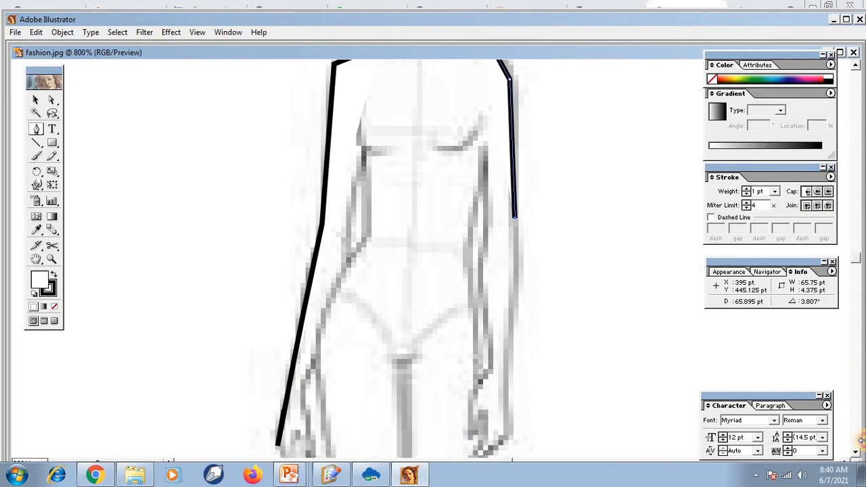
click(514, 285)
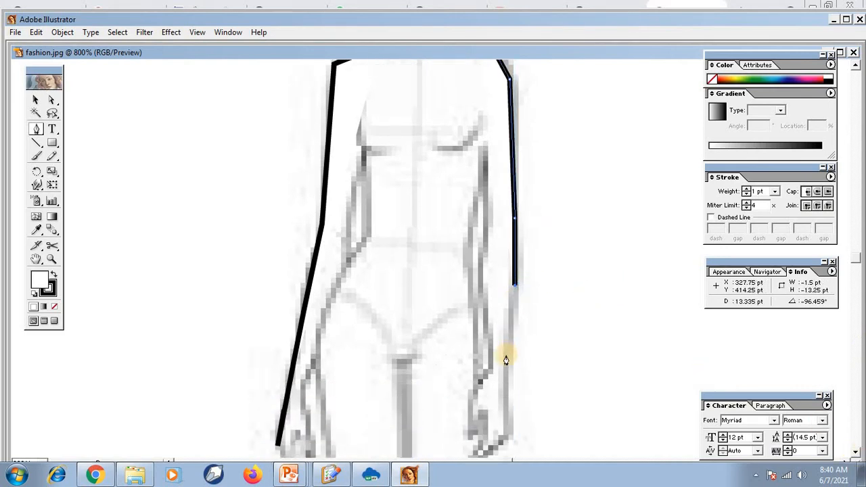
click(510, 329)
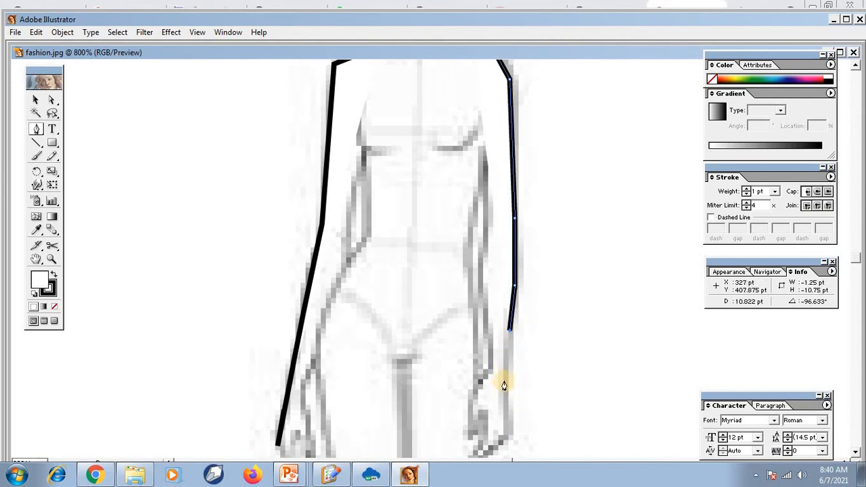
click(506, 373)
click(510, 423)
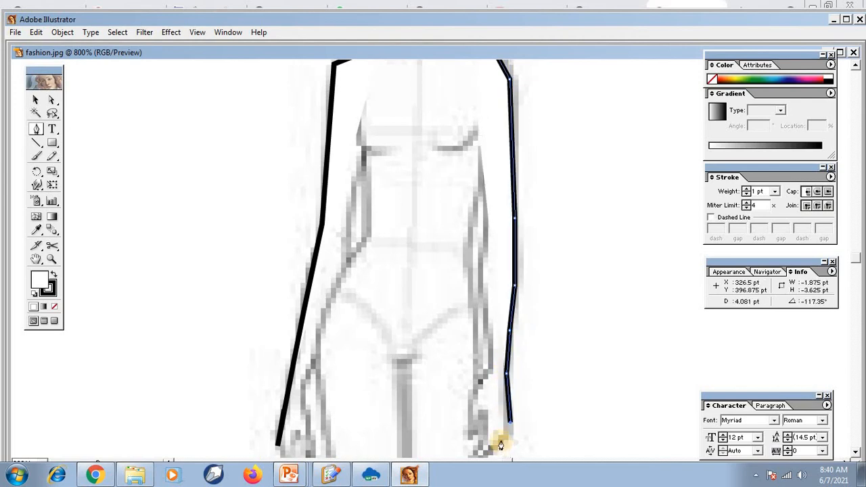
- Carry the right outline around the fingertips and back up the inner side of the hand and wrist
click(483, 457)
drag(483, 459, 473, 433)
click(470, 426)
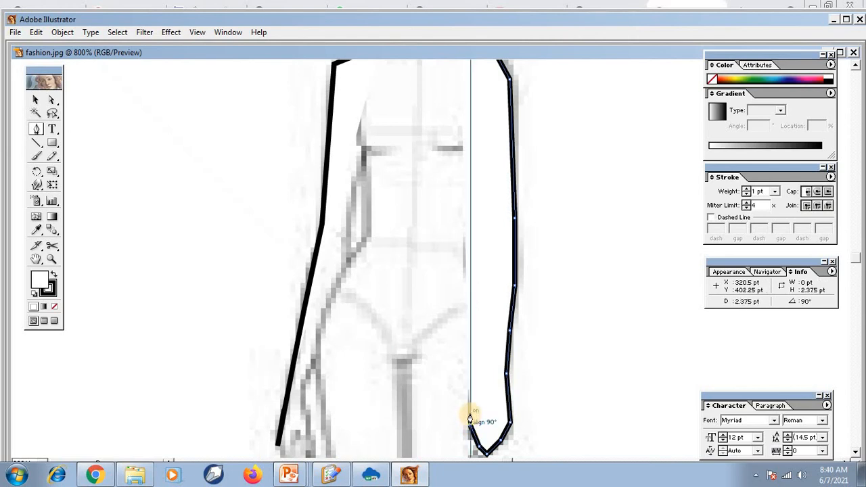
click(471, 414)
click(470, 390)
click(470, 366)
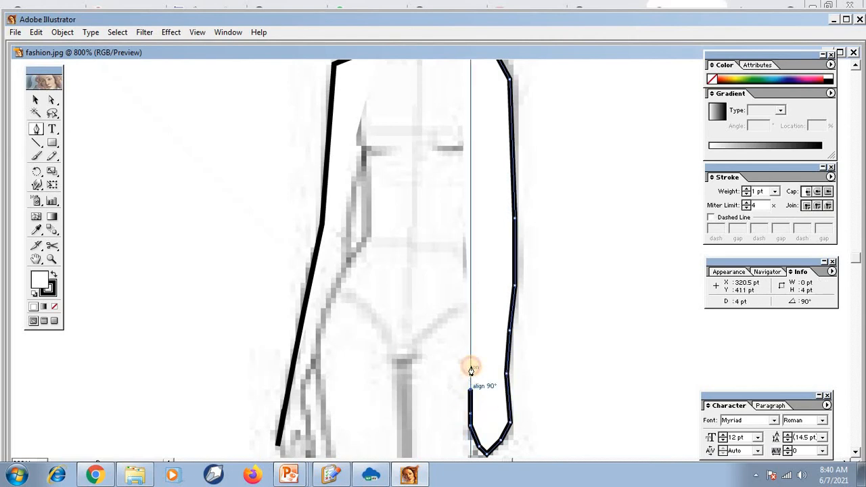
- Trace the inner edge of the right arm upward from the wrist past the elbow to the armpit
click(476, 328)
click(468, 277)
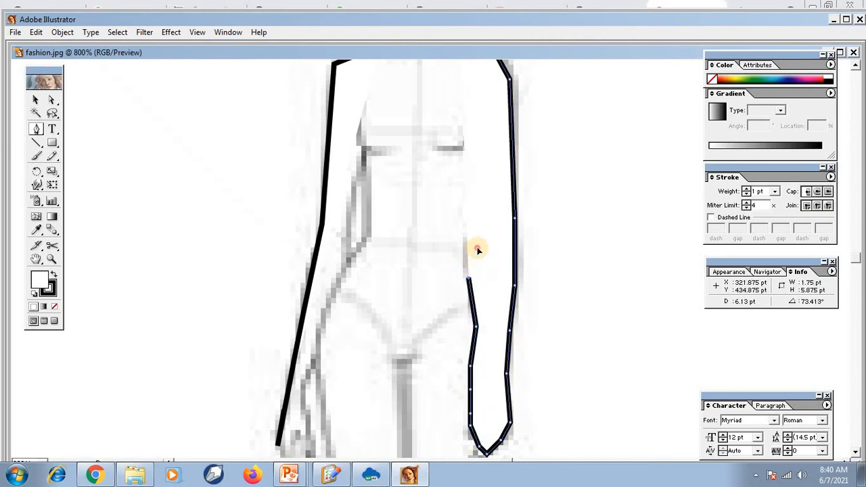
click(477, 248)
click(477, 215)
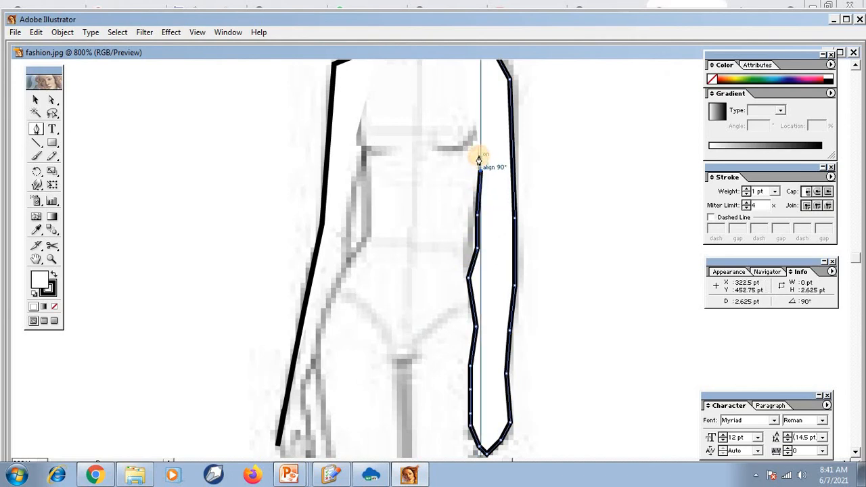
click(475, 144)
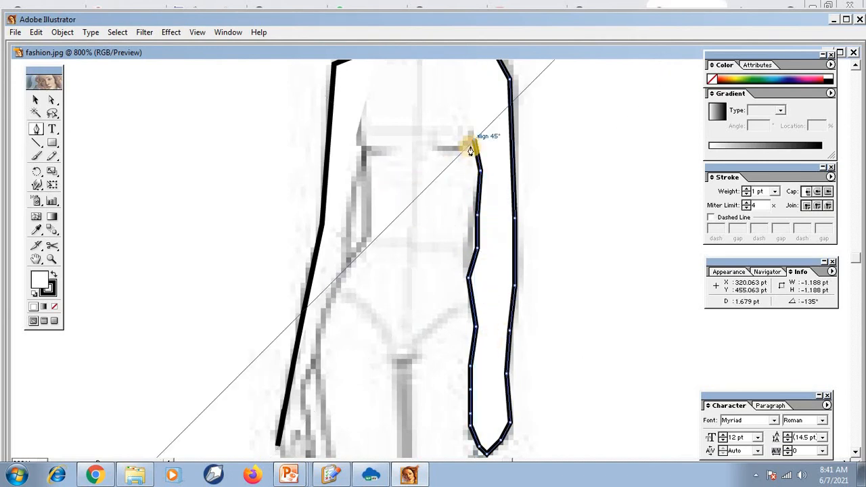
- Turn the path at the right armpit and trace the side of the torso down to the waist
click(472, 190)
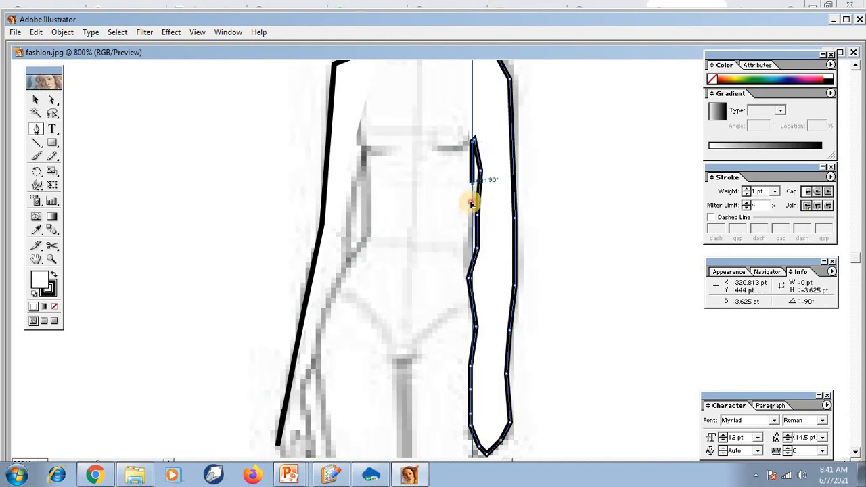
click(472, 201)
click(468, 222)
click(468, 225)
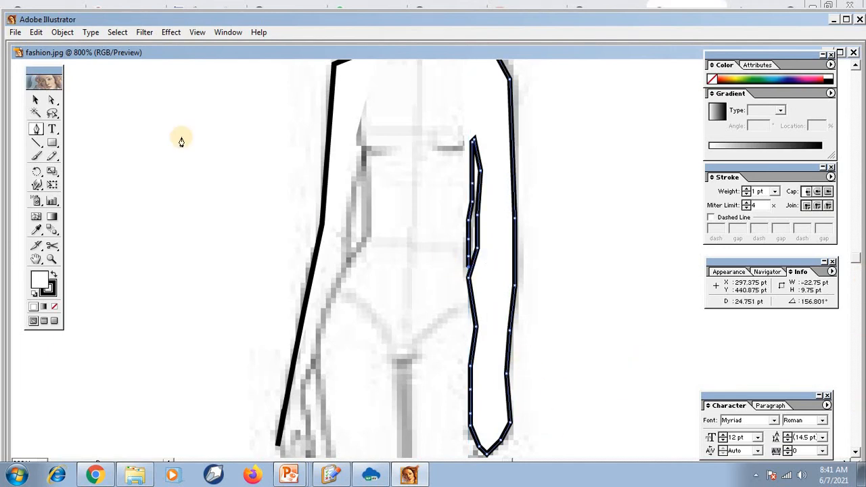
- End the right outline and start a new path at the left armpit, tracing the left side of the torso down to the waist
click(36, 101)
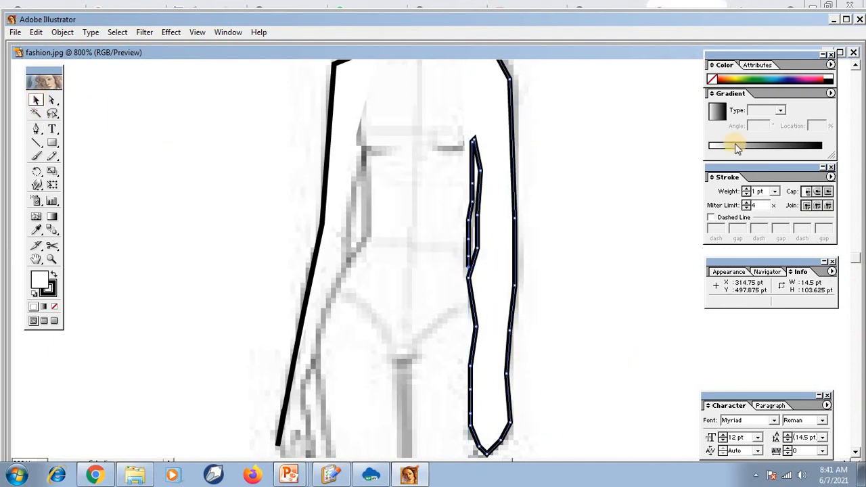
click(856, 453)
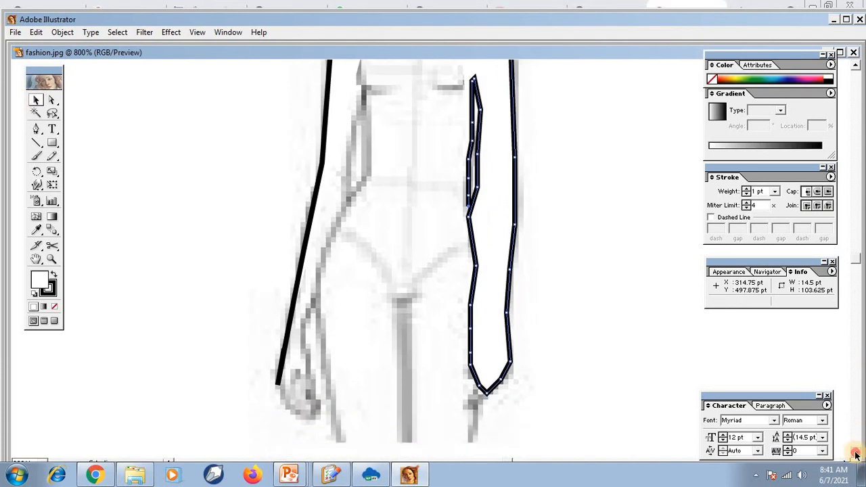
click(360, 62)
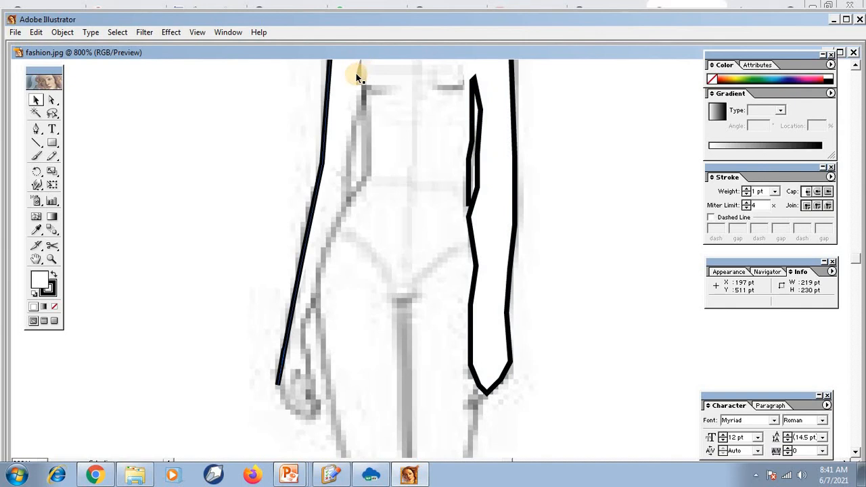
click(357, 66)
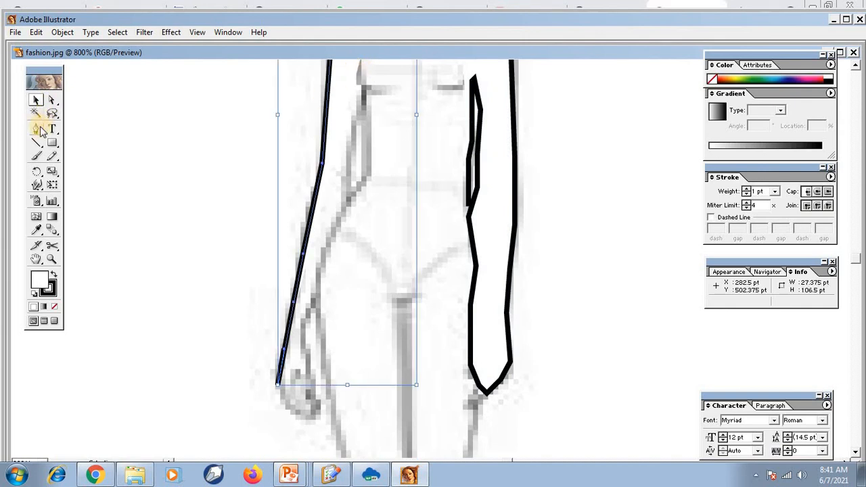
click(38, 128)
drag(361, 69, 354, 94)
click(356, 92)
click(355, 109)
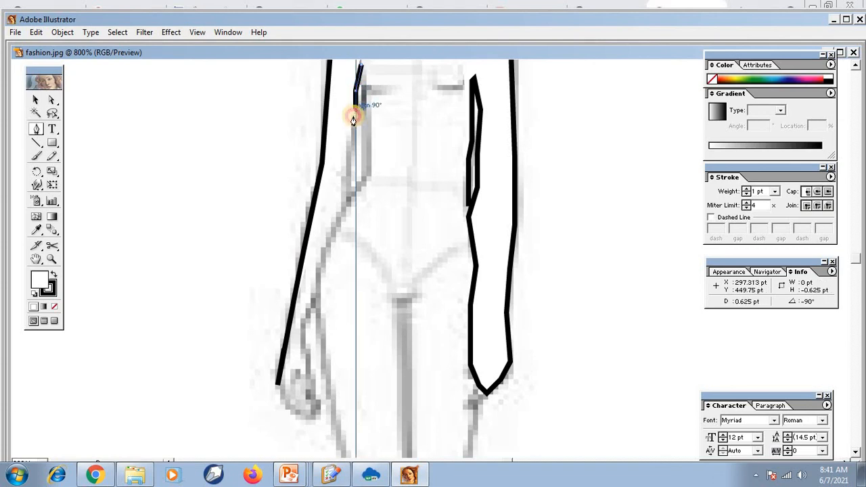
click(352, 126)
click(351, 142)
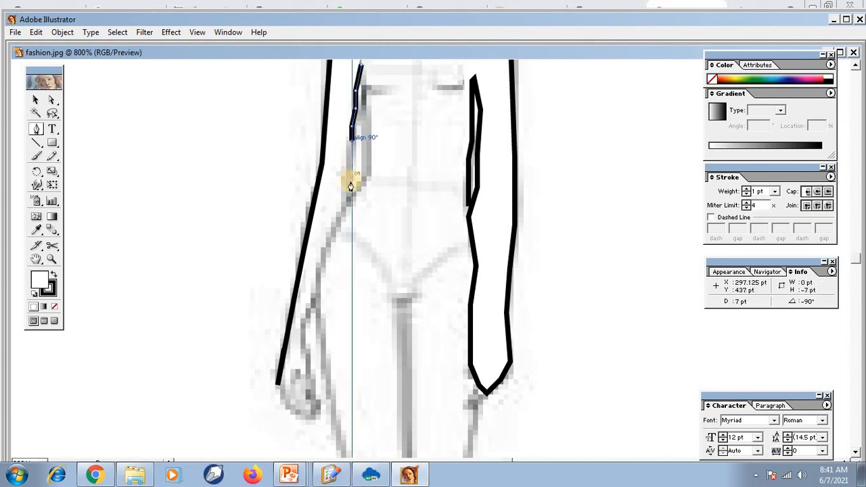
click(347, 205)
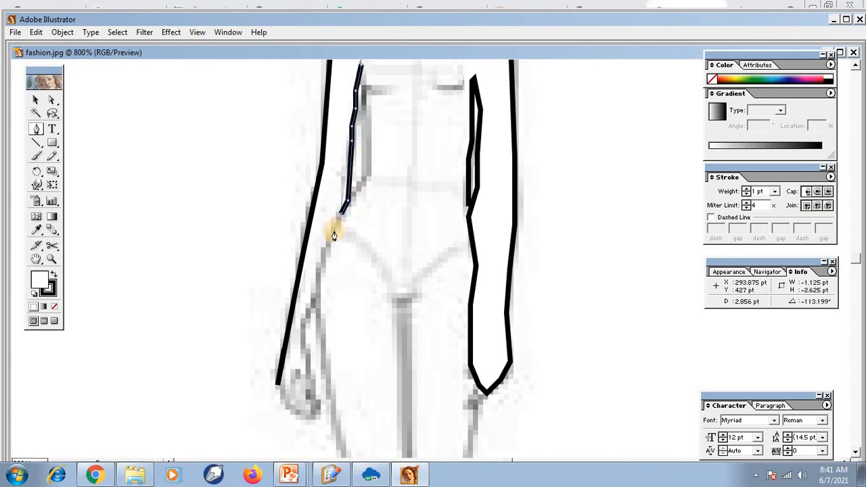
- Continue the left outline around the hip and down the outer edge of the upper thigh
click(331, 234)
click(319, 269)
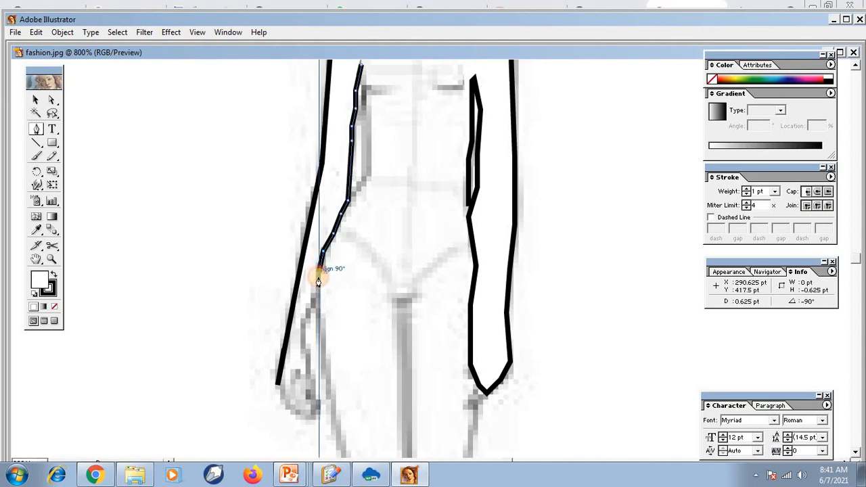
click(318, 335)
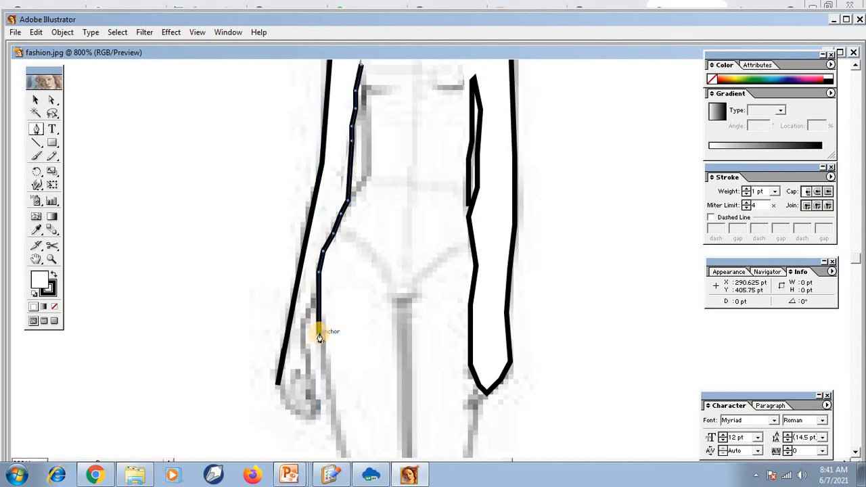
click(331, 406)
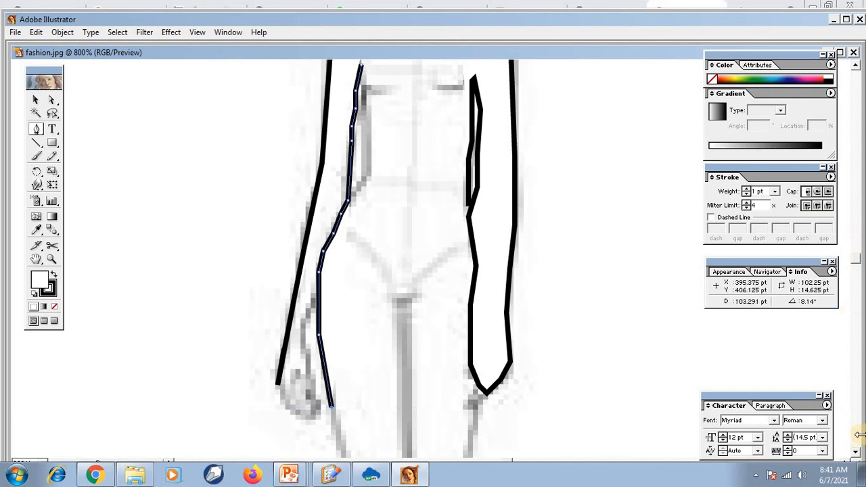
- Extend the left outline along the outer edge of the lower thigh to the knee
click(856, 456)
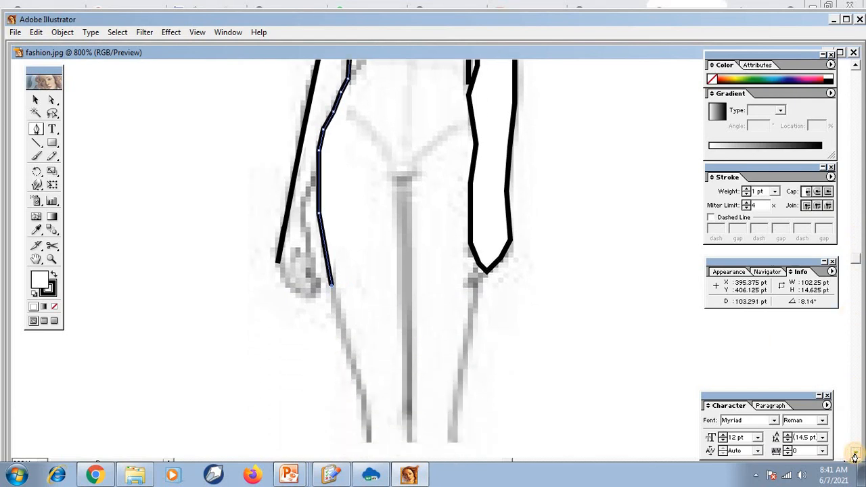
click(347, 310)
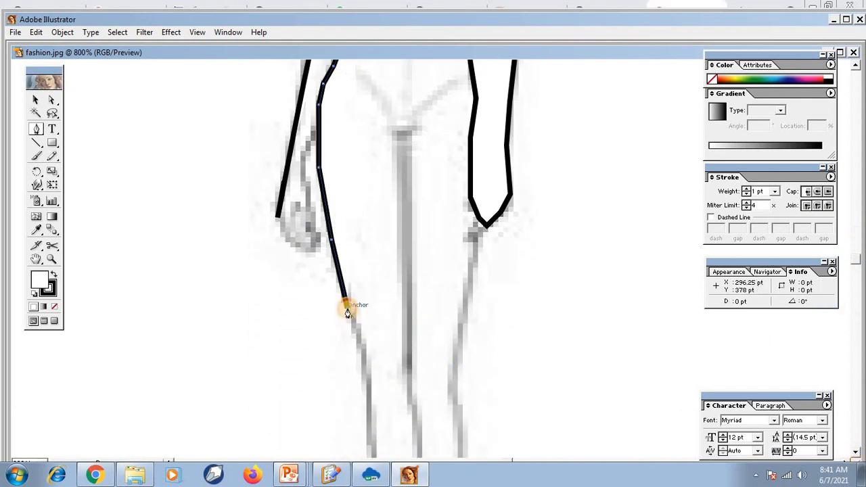
click(360, 360)
click(366, 380)
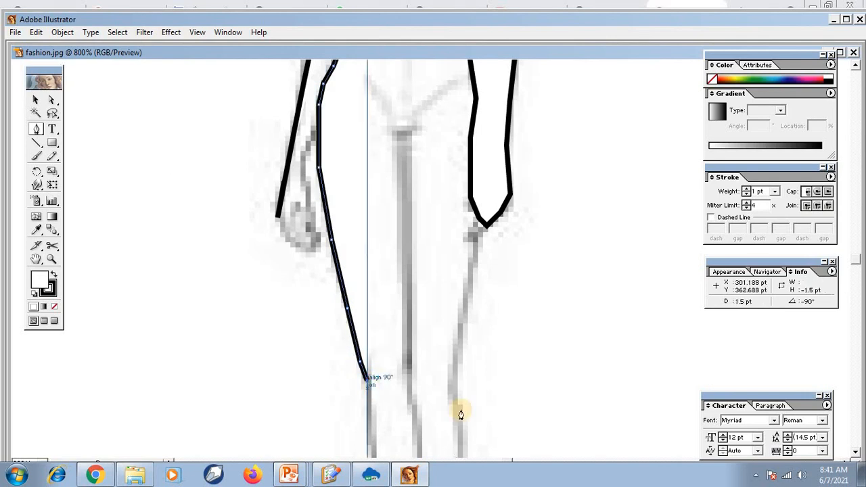
- Trace the outer edge of the left lower leg from the knee toward the ankle, undoing any stray segment off the figure
click(855, 452)
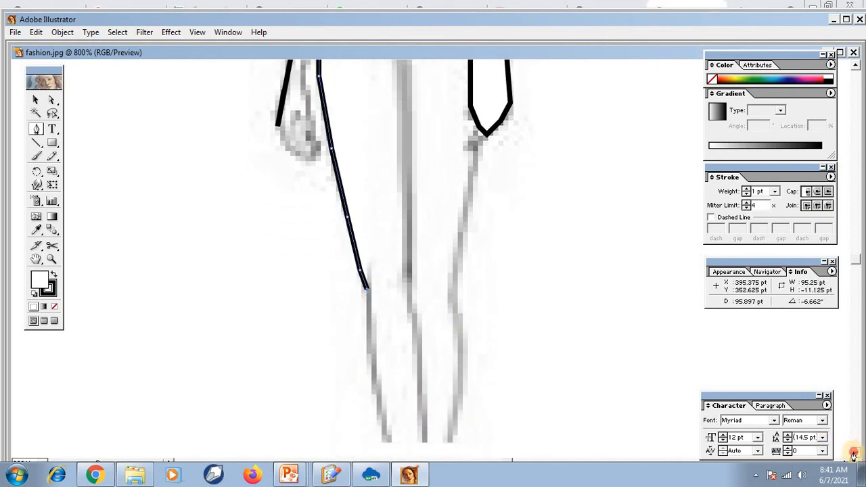
click(367, 309)
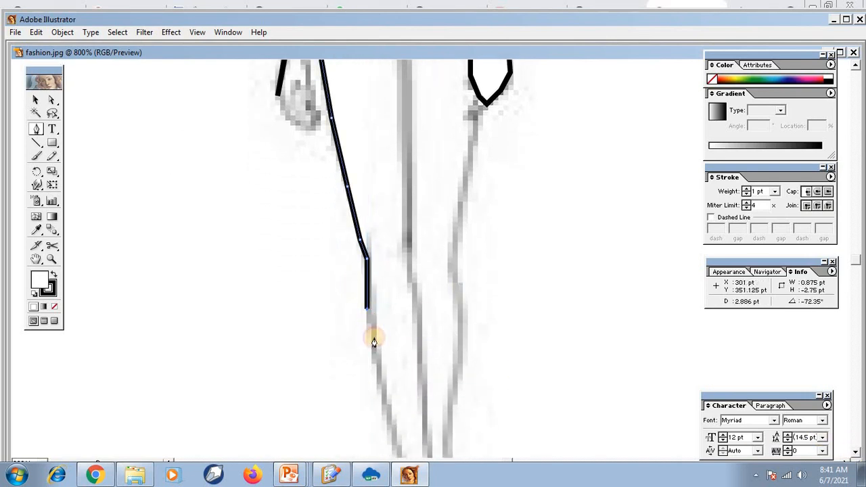
click(377, 355)
click(387, 412)
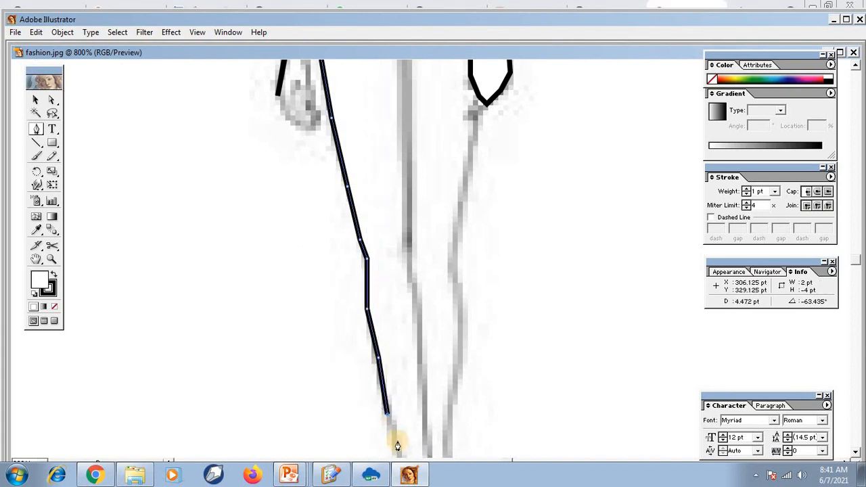
click(399, 447)
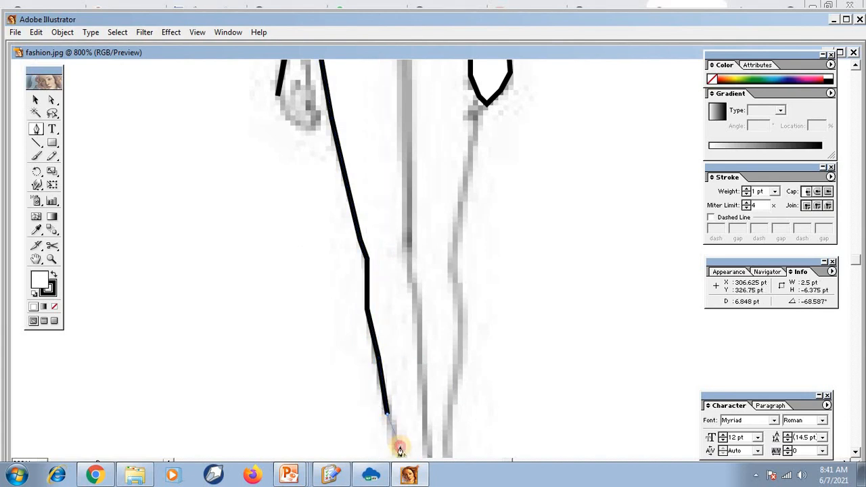
click(851, 450)
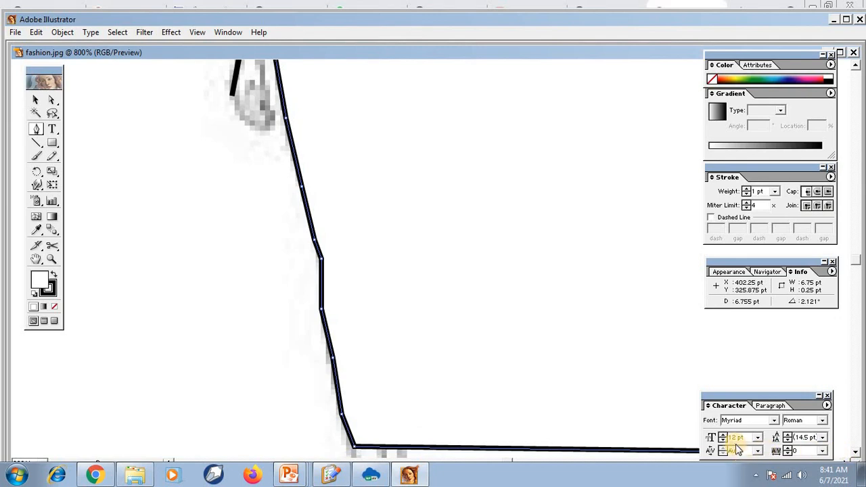
key(ctrl+z)
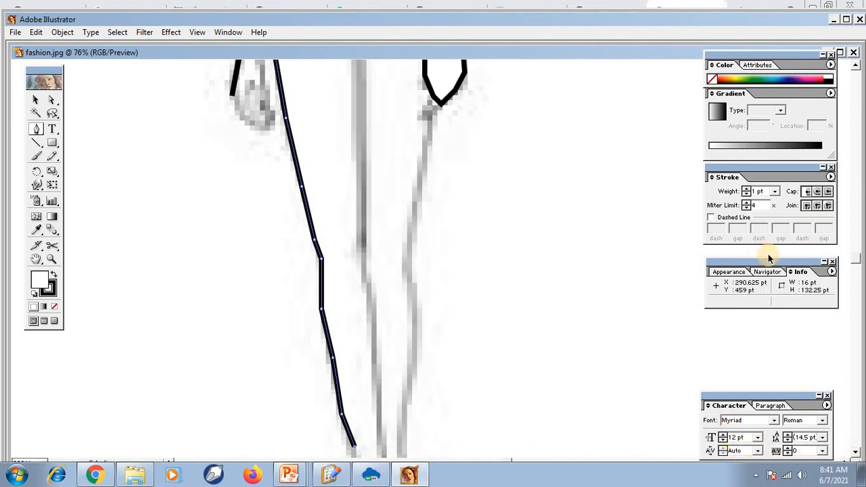
- Fit the whole page in view and group the figure image together with all its traced outlines
key(ctrl+0)
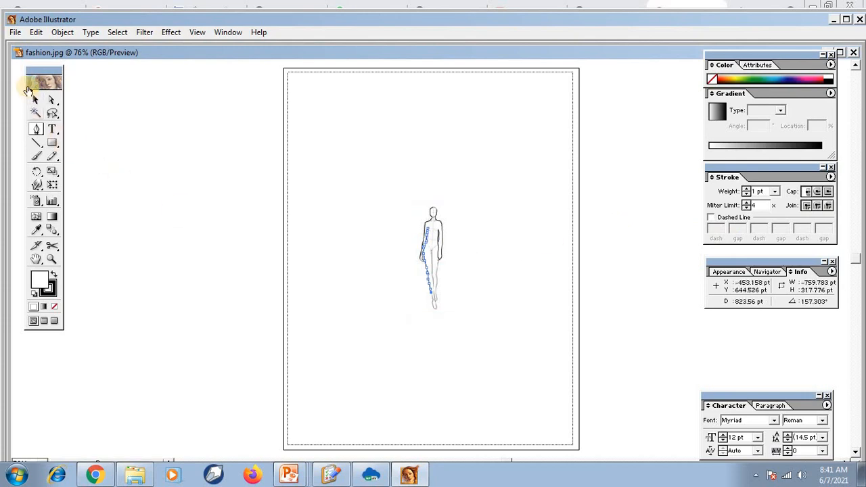
click(40, 102)
click(527, 150)
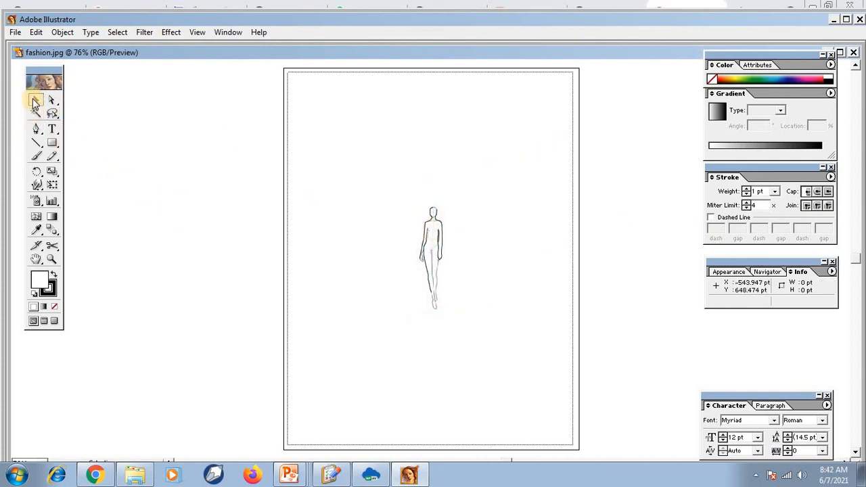
drag(396, 169, 494, 338)
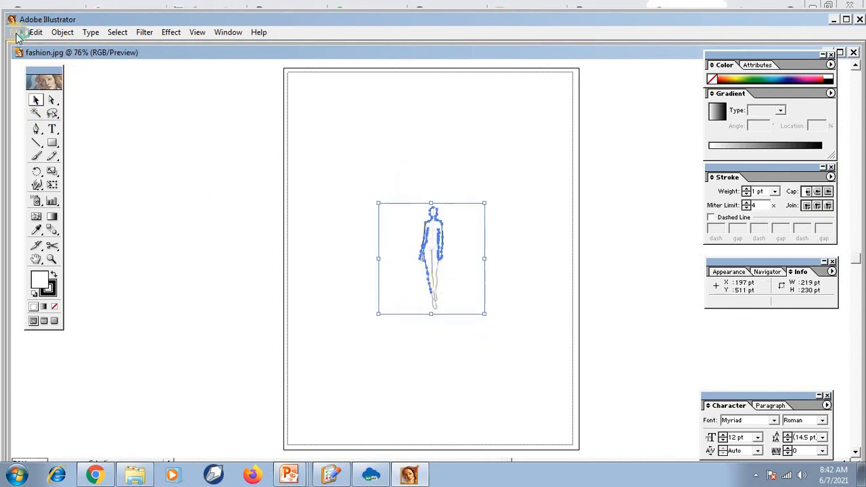
click(60, 32)
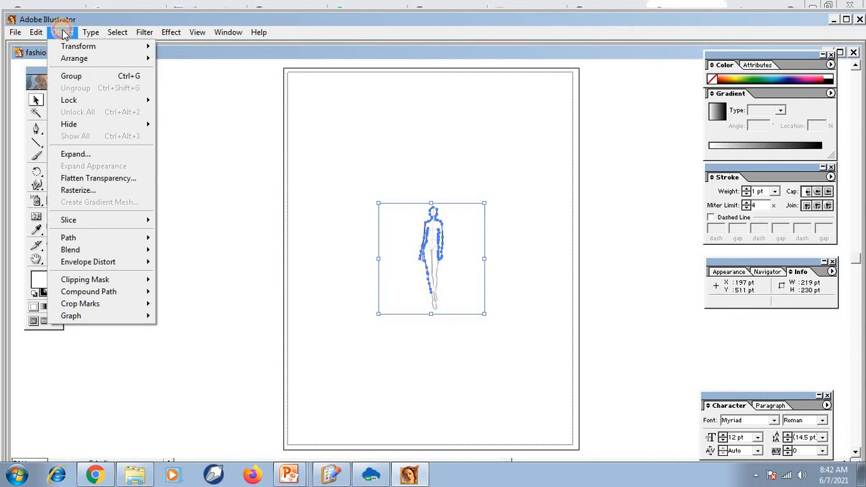
click(73, 90)
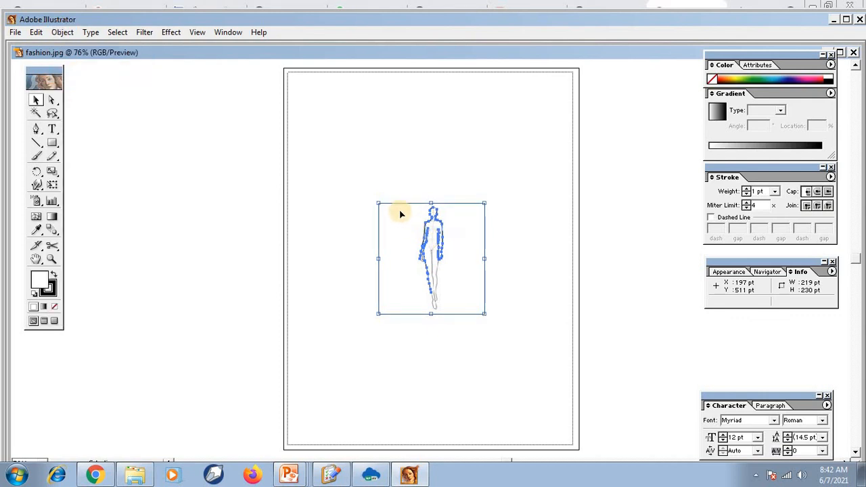
- Move the grouped figure left of the page and stretch it to about 952 by 734 pt to fill the page height
drag(400, 207, 192, 207)
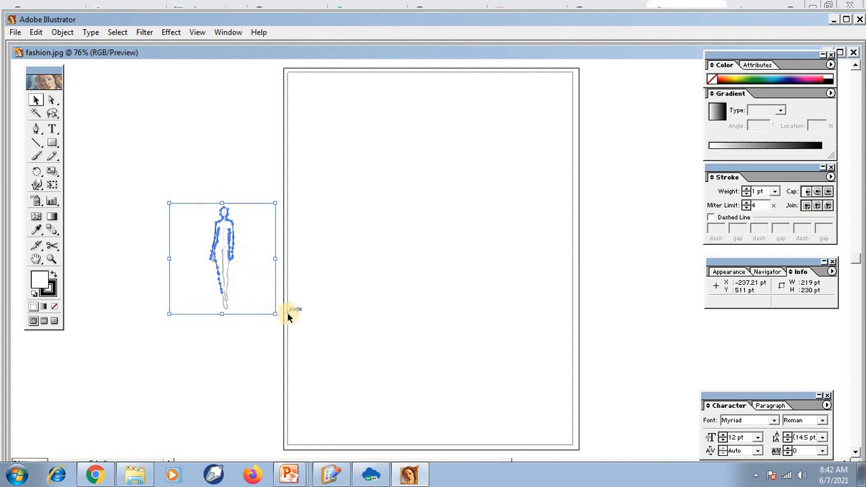
drag(276, 312, 628, 458)
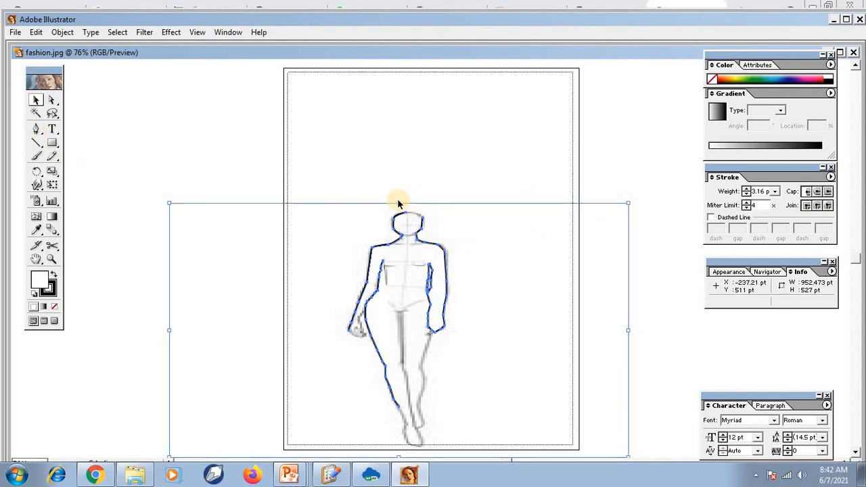
drag(399, 203, 416, 103)
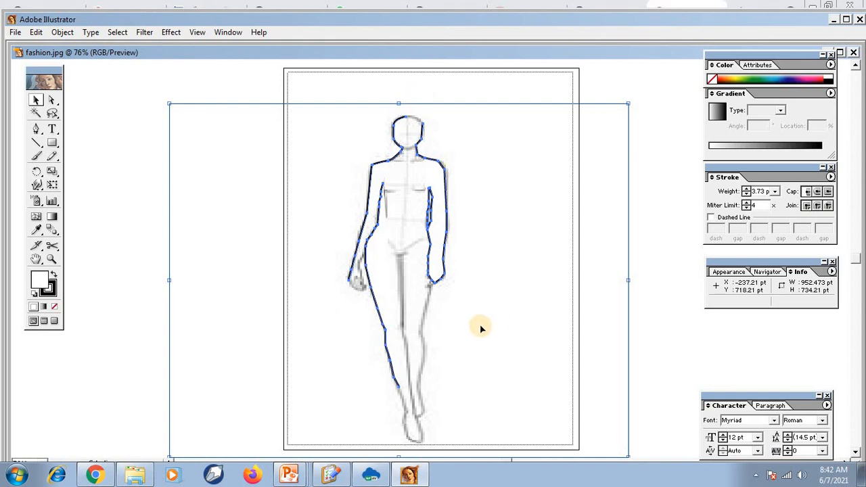
click(665, 279)
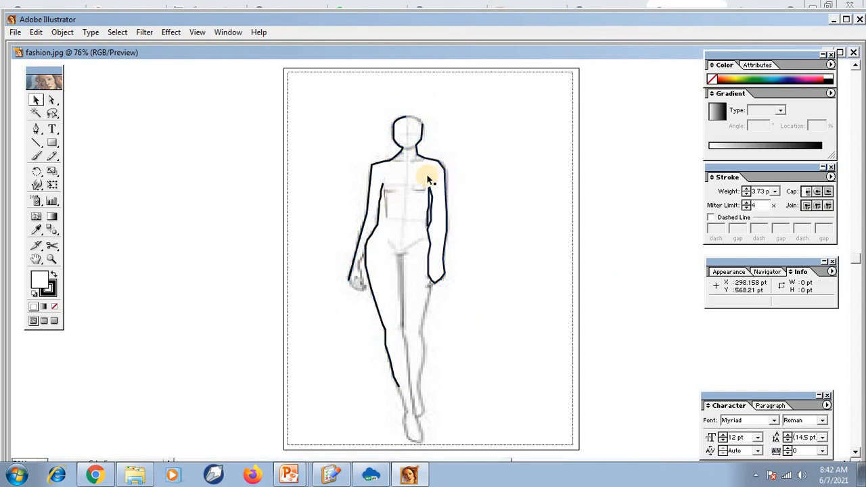